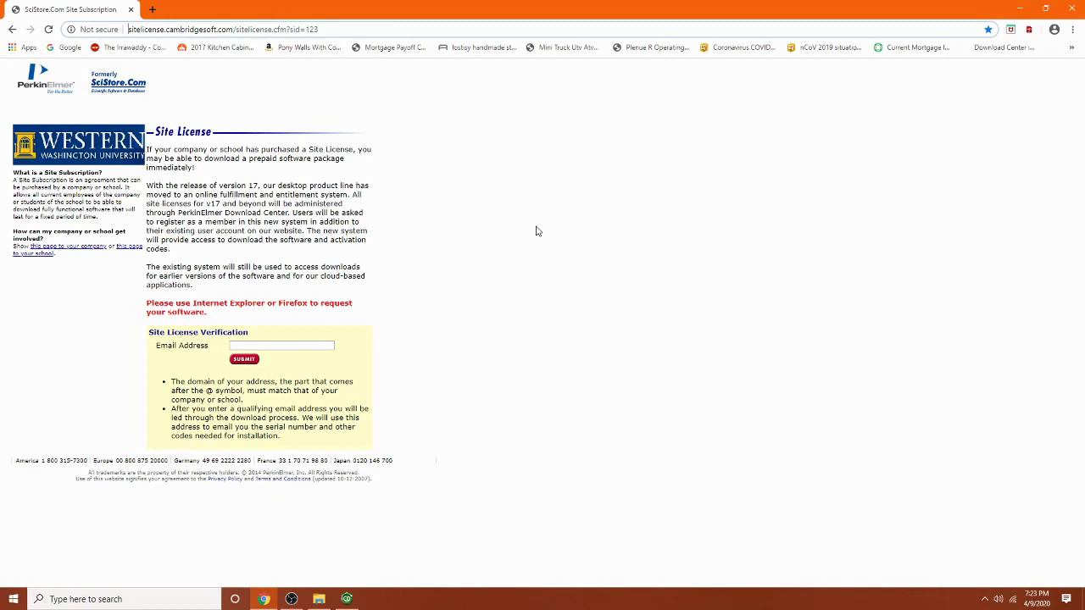
Select the SciStore site license address in Chrome's address bar, then return to the page
click(346, 29)
drag(354, 29, 104, 34)
click(338, 30)
drag(338, 30, 119, 32)
click(405, 129)
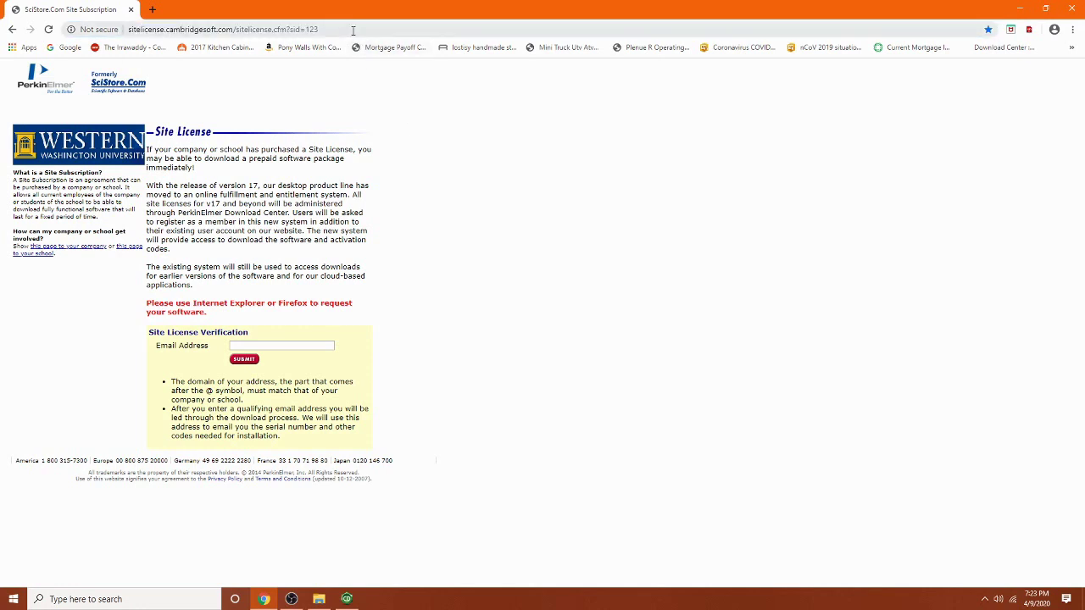
drag(315, 30, 134, 32)
click(496, 233)
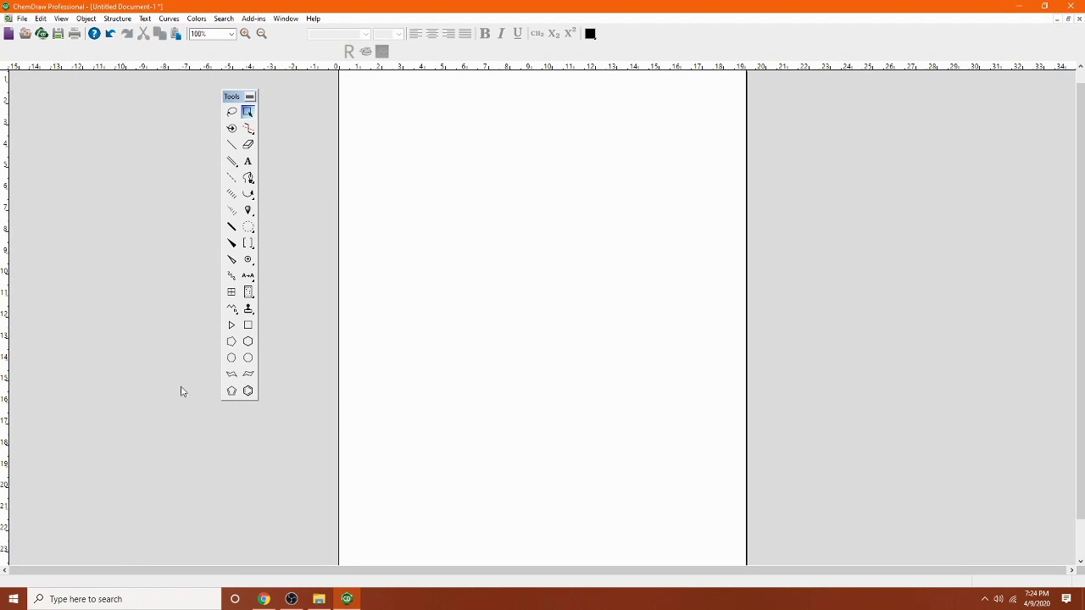
click(250, 294)
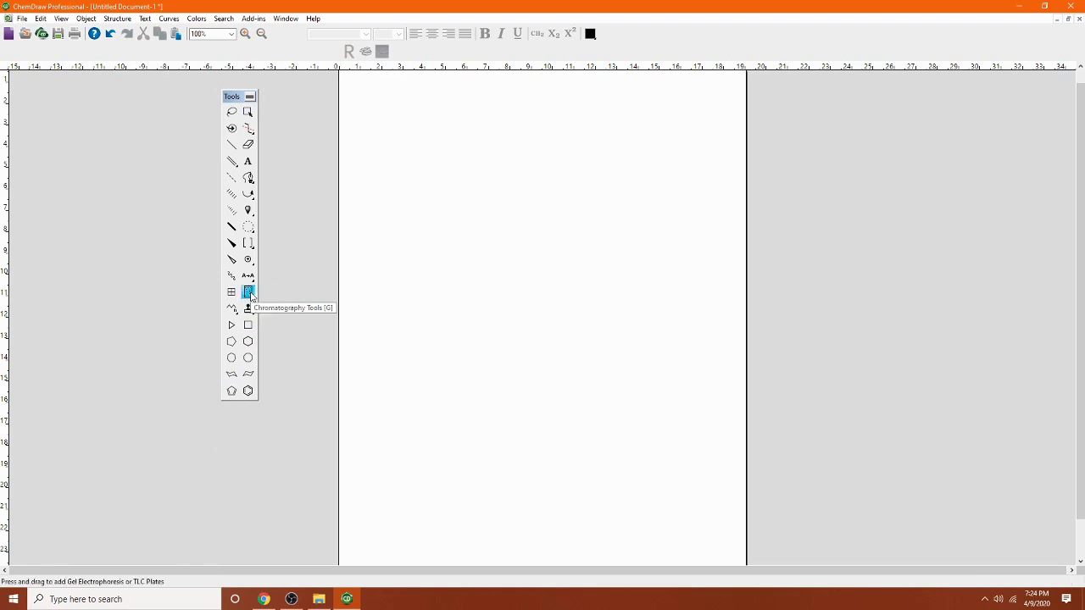
drag(438, 101, 523, 193)
drag(554, 243, 655, 350)
drag(389, 327, 514, 455)
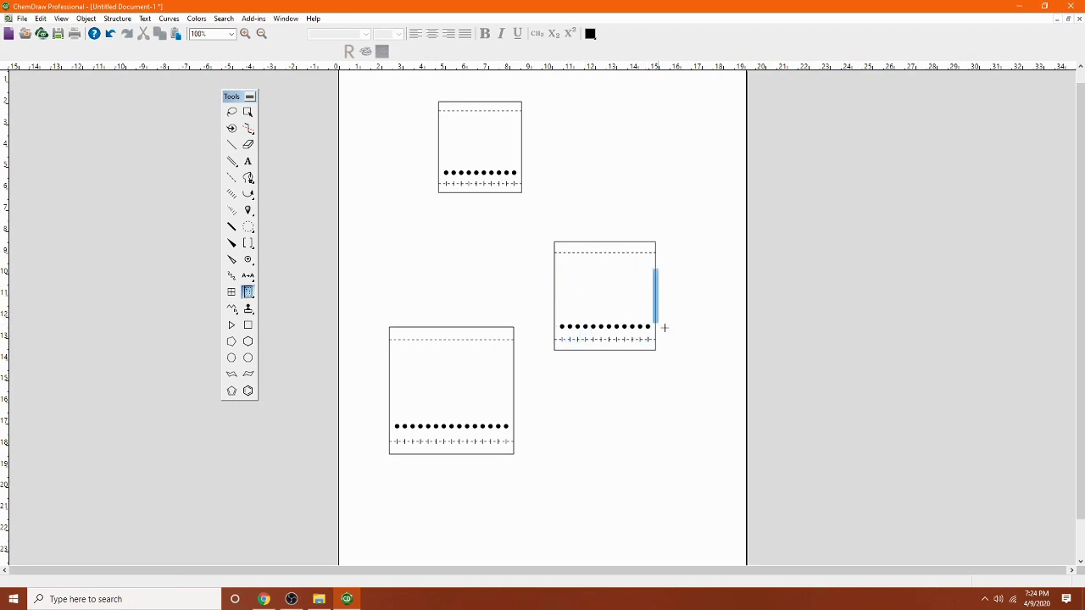
click(248, 112)
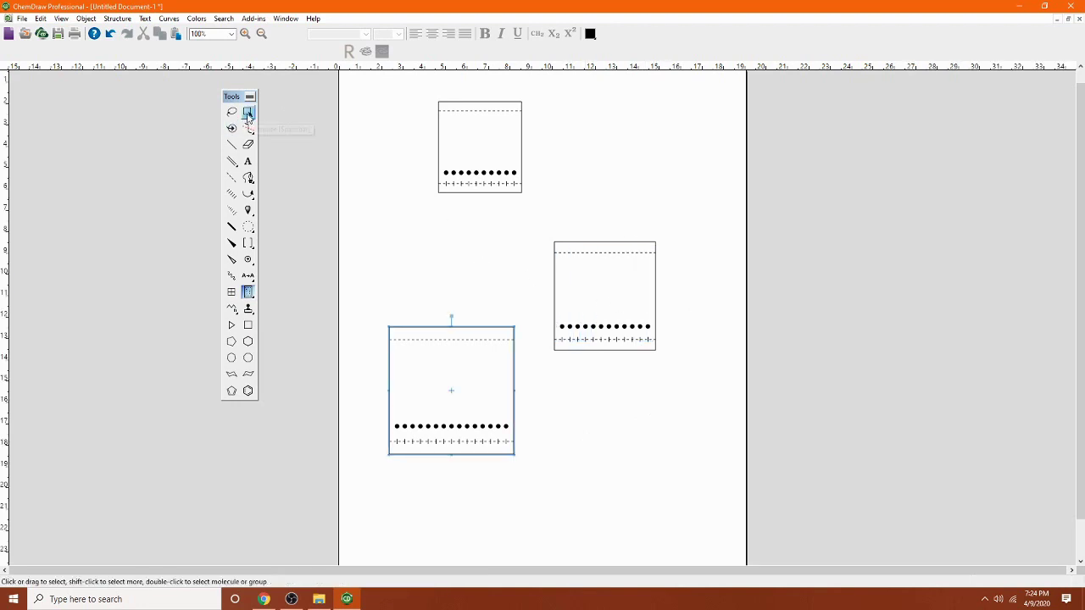
drag(355, 93, 716, 472)
key(Delete)
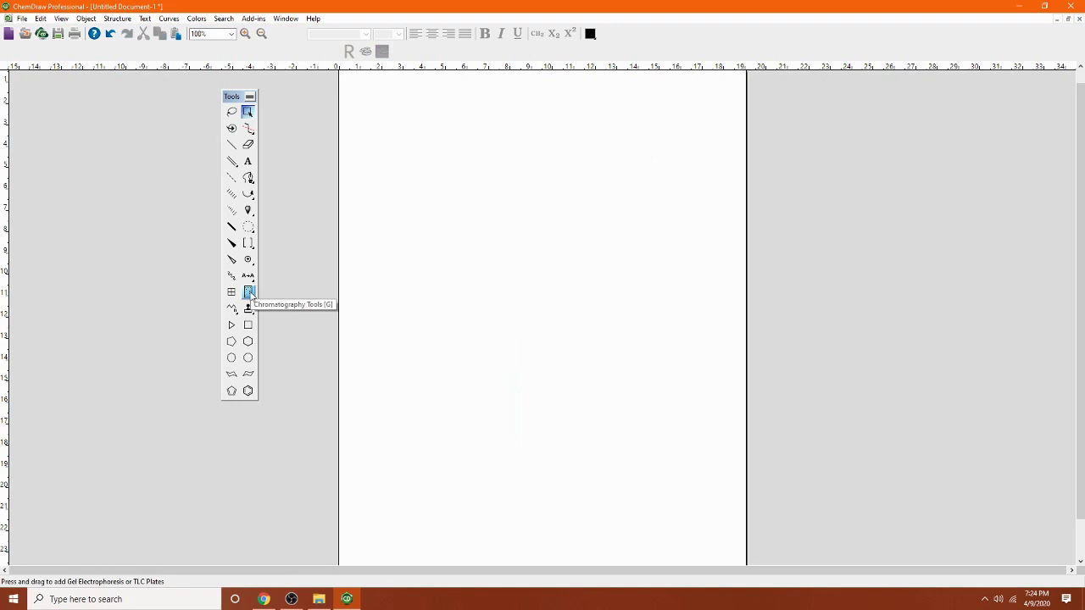
Insert a TLC plate with the lane count changed from 8 to 4
click(250, 294)
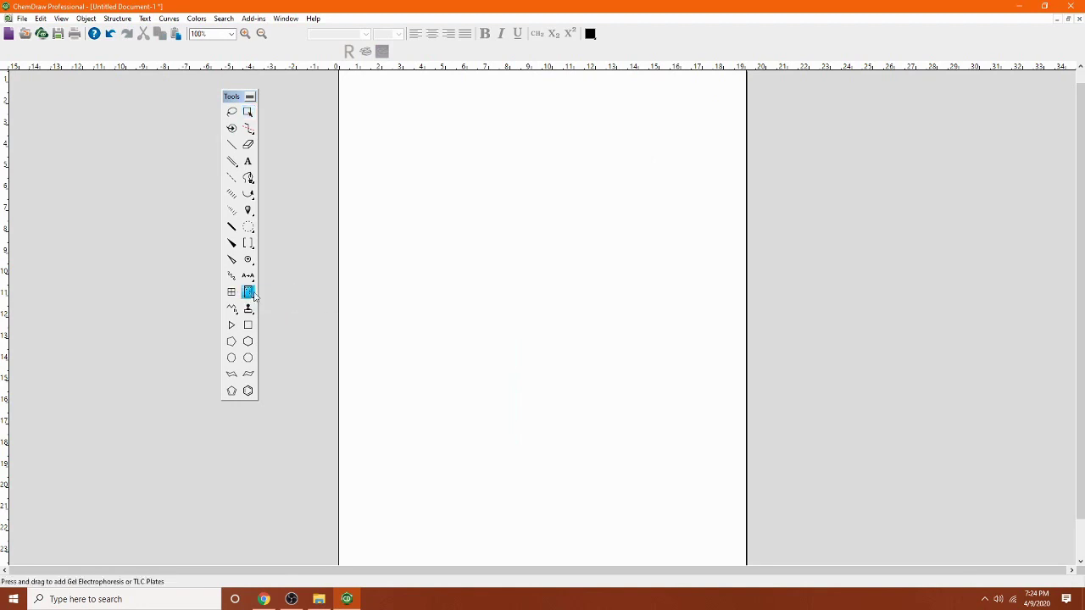
click(467, 172)
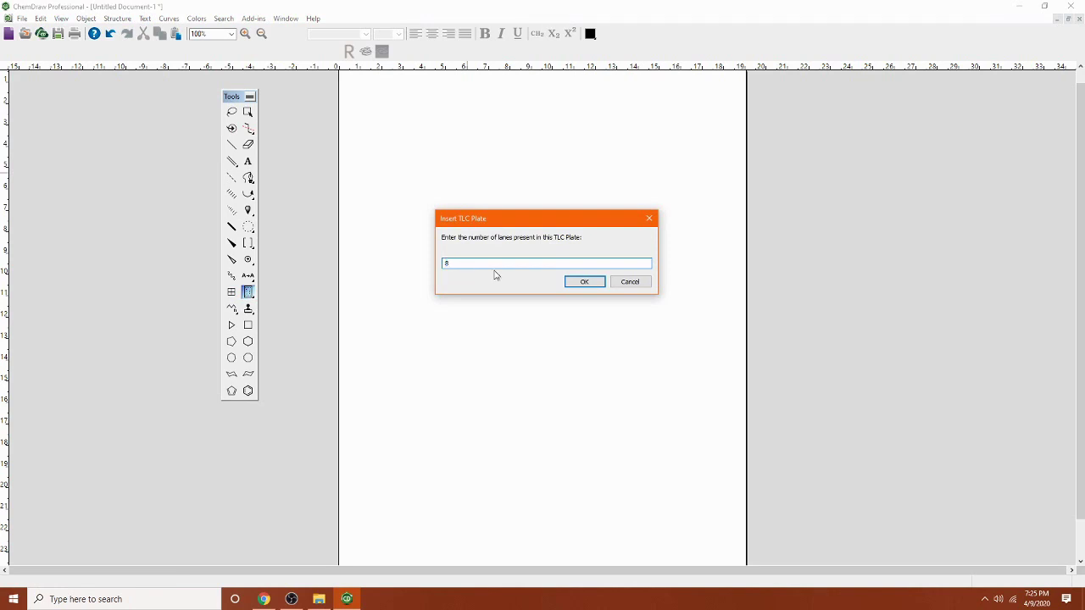
key(BackSpace)
text(4)
click(588, 282)
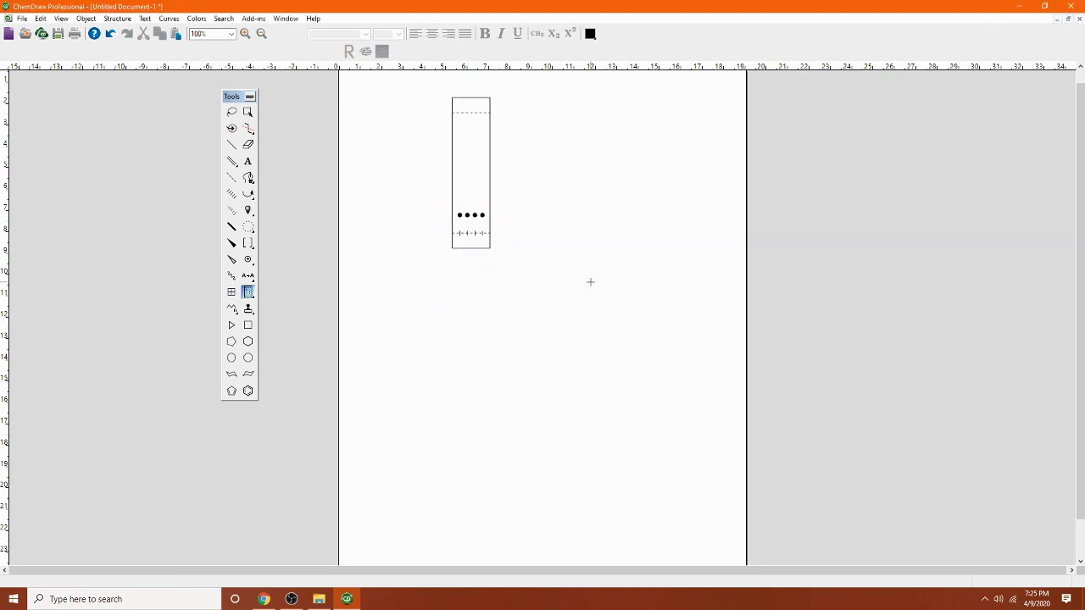
Move the four-lane plate lower and enlarge it taller and wider, answering the scaling prompt
click(247, 111)
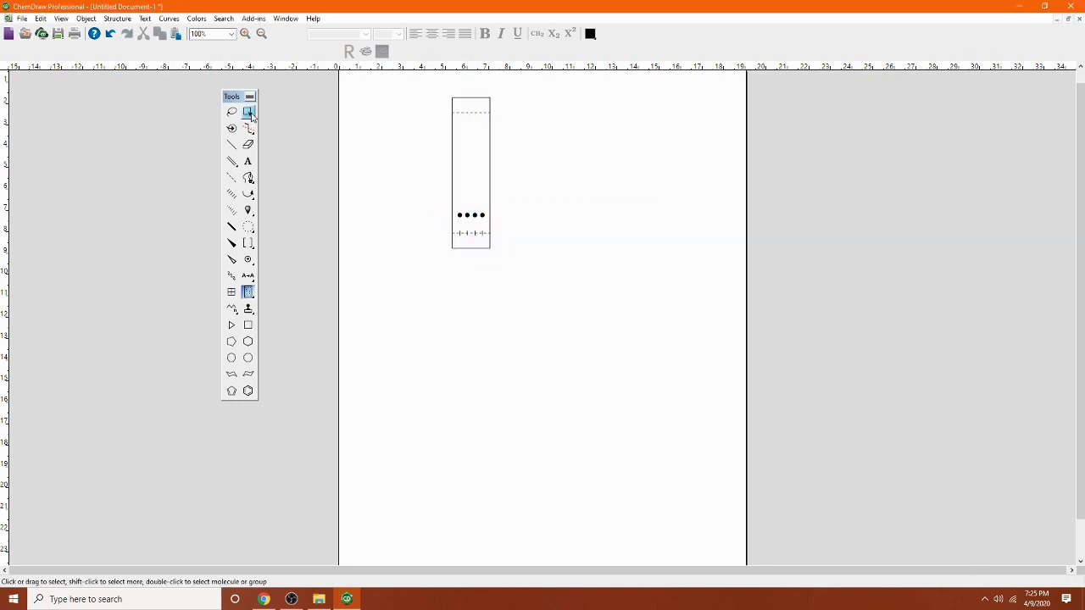
drag(461, 125, 454, 200)
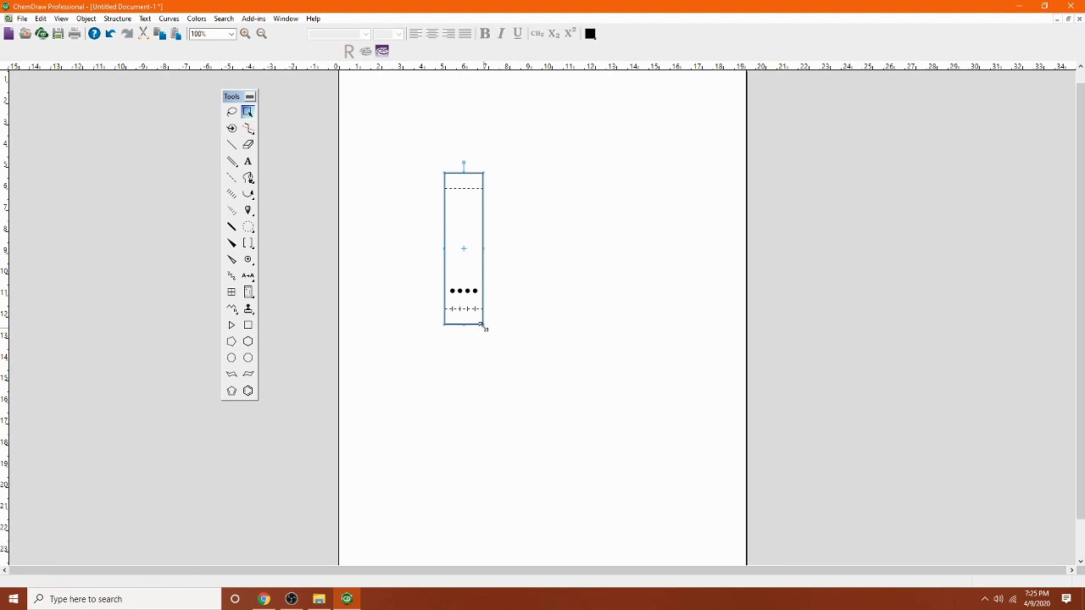
drag(484, 327, 550, 359)
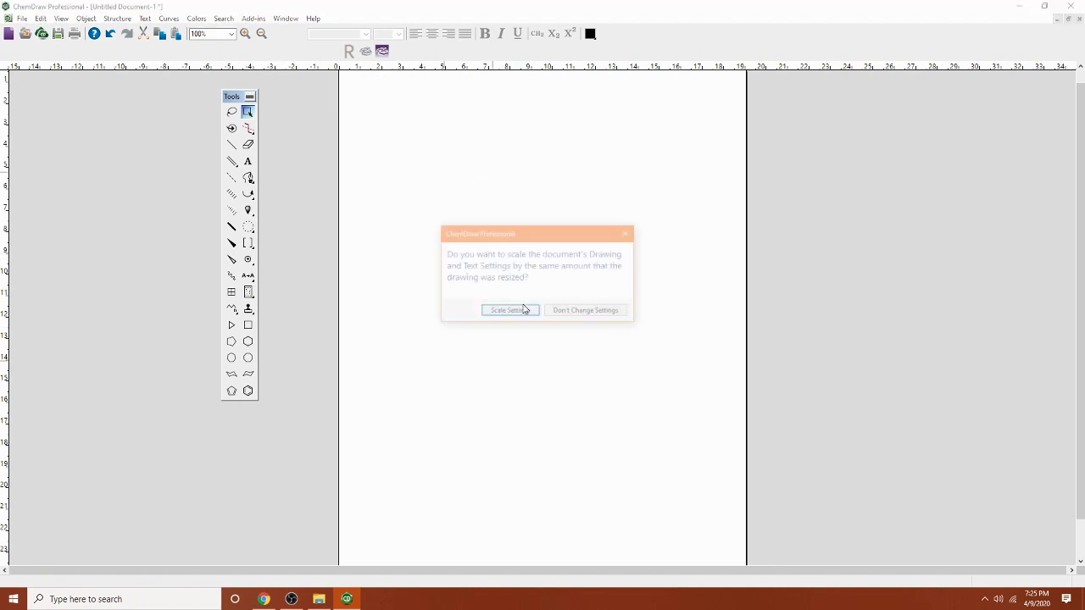
click(567, 318)
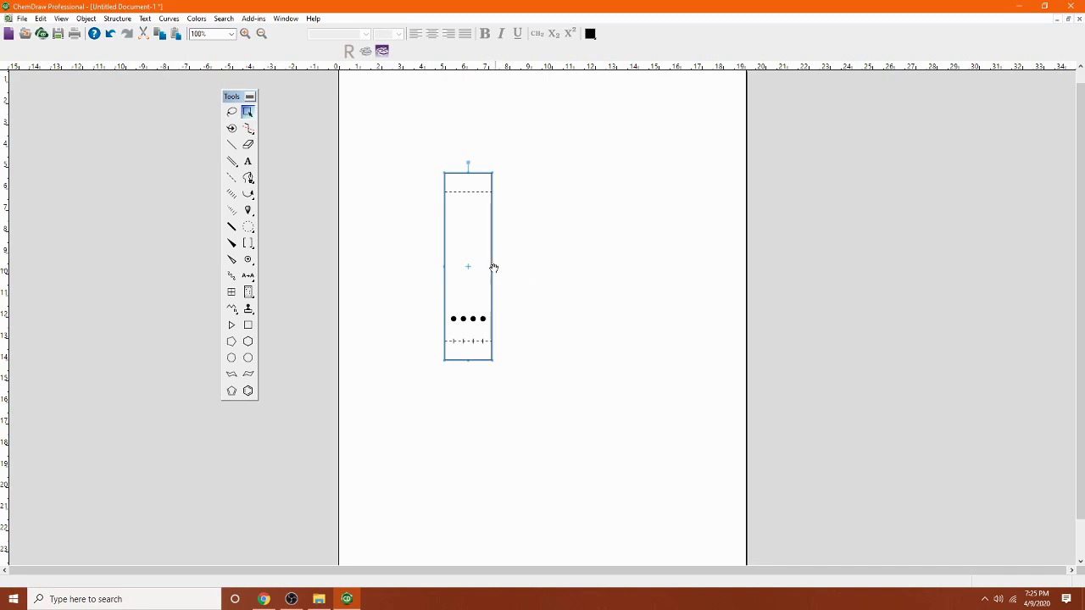
drag(493, 267, 506, 243)
click(616, 308)
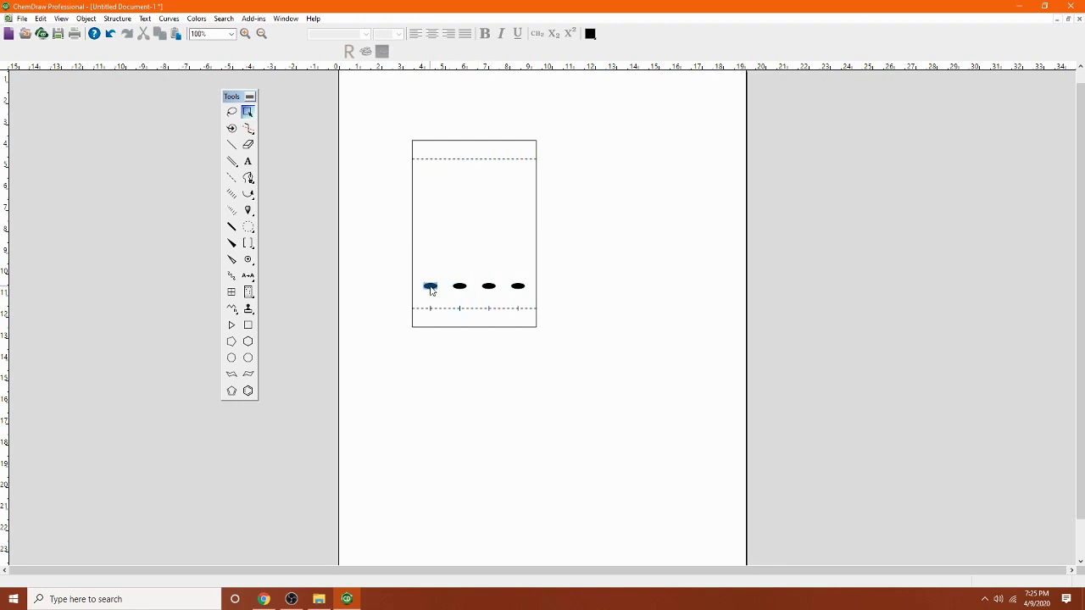
Raise the first lane's spot to Rf 0.42 and the second lane's to Rf 0.29
drag(431, 289, 554, 311)
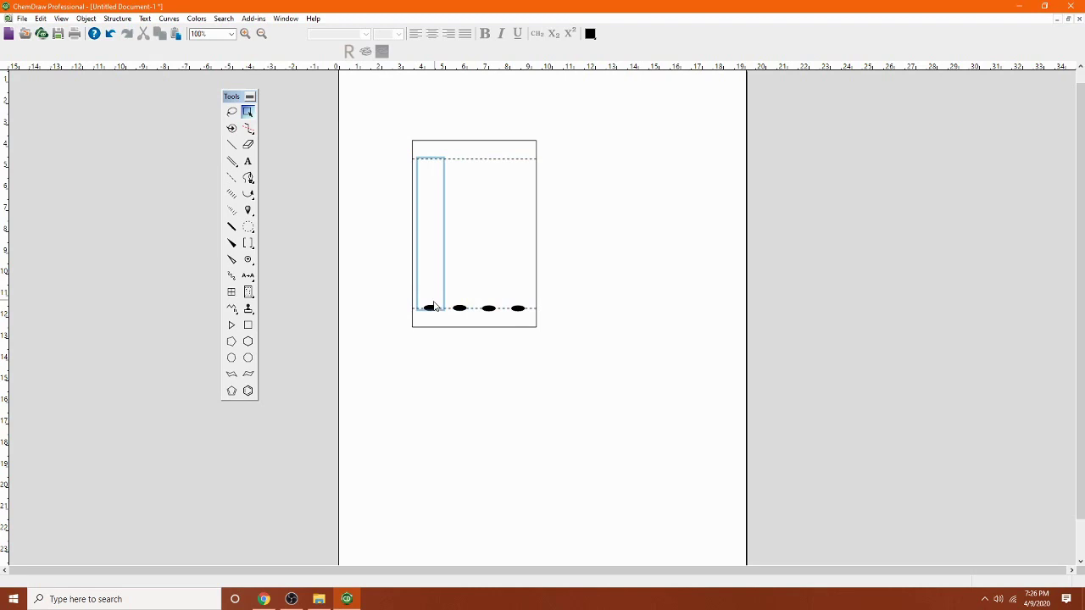
drag(430, 308, 436, 203)
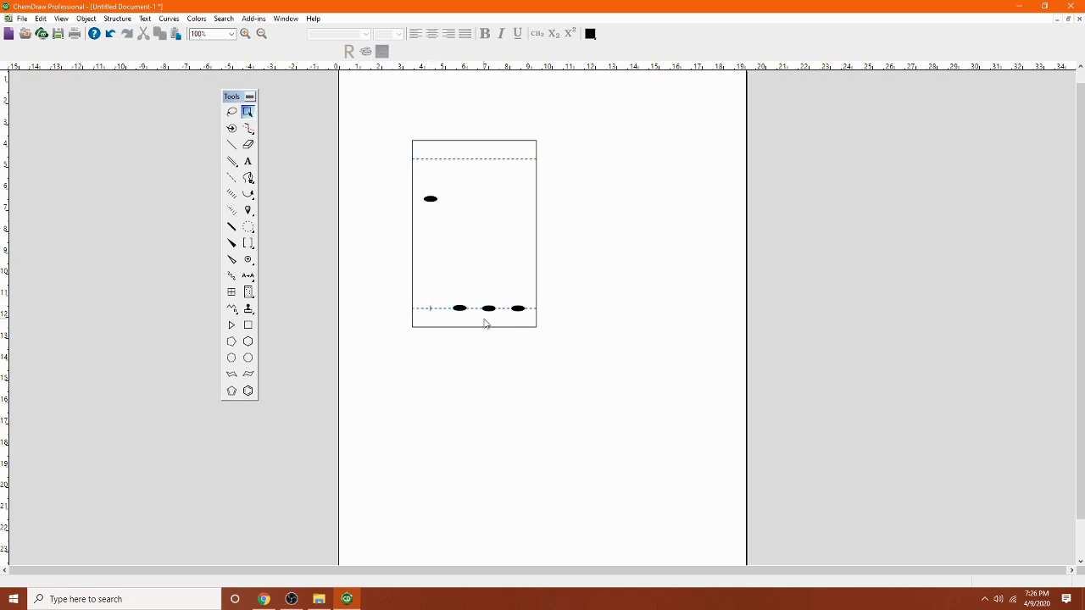
drag(467, 310, 488, 243)
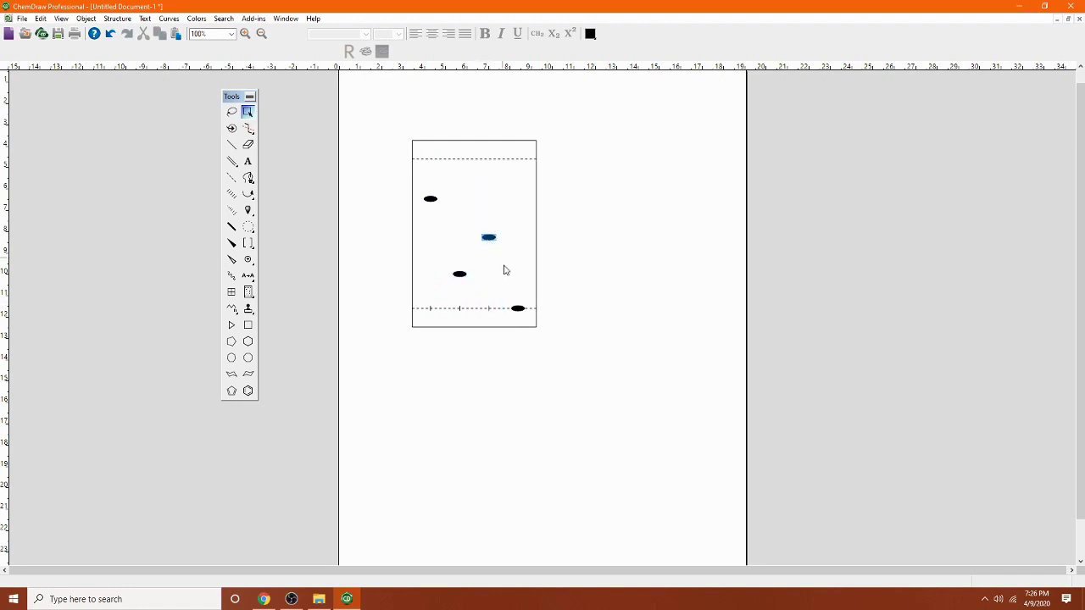
click(519, 311)
Add two spots to lane 4 and align its three spots with the other lanes' spots
right_click(520, 229)
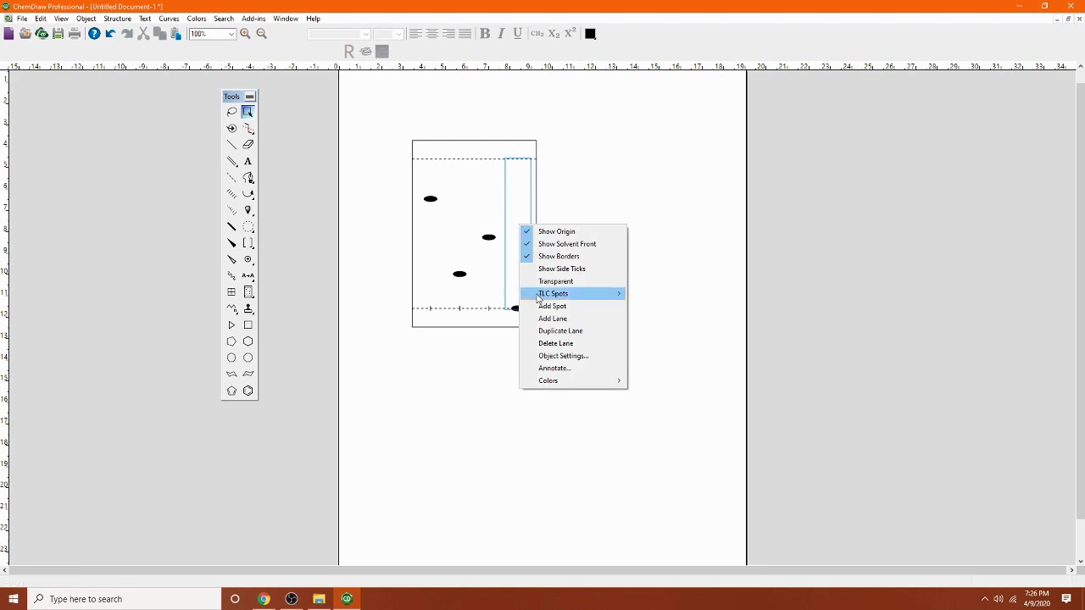
click(546, 306)
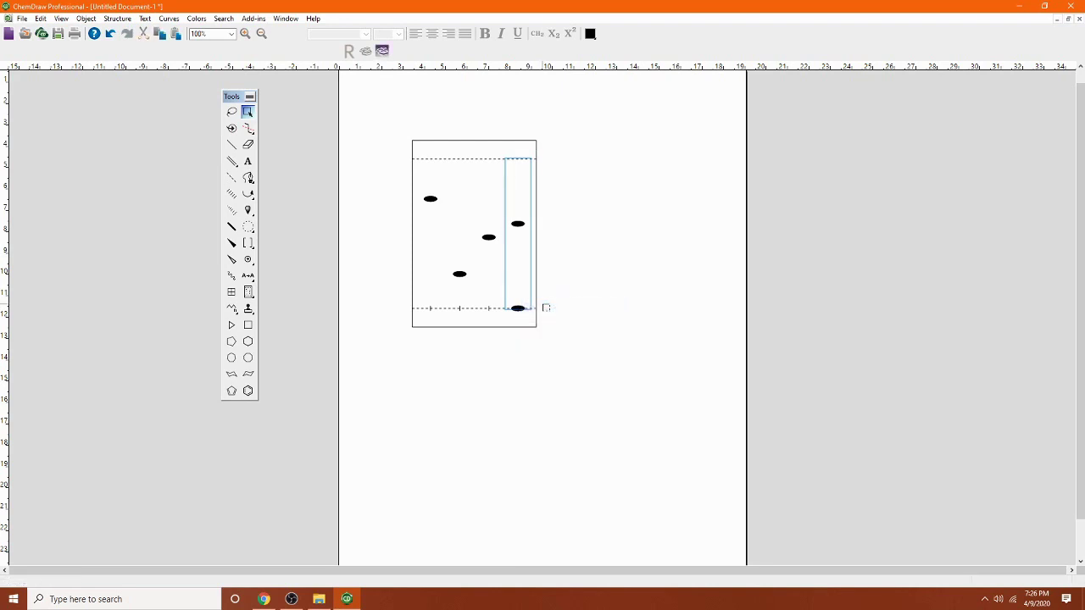
right_click(519, 238)
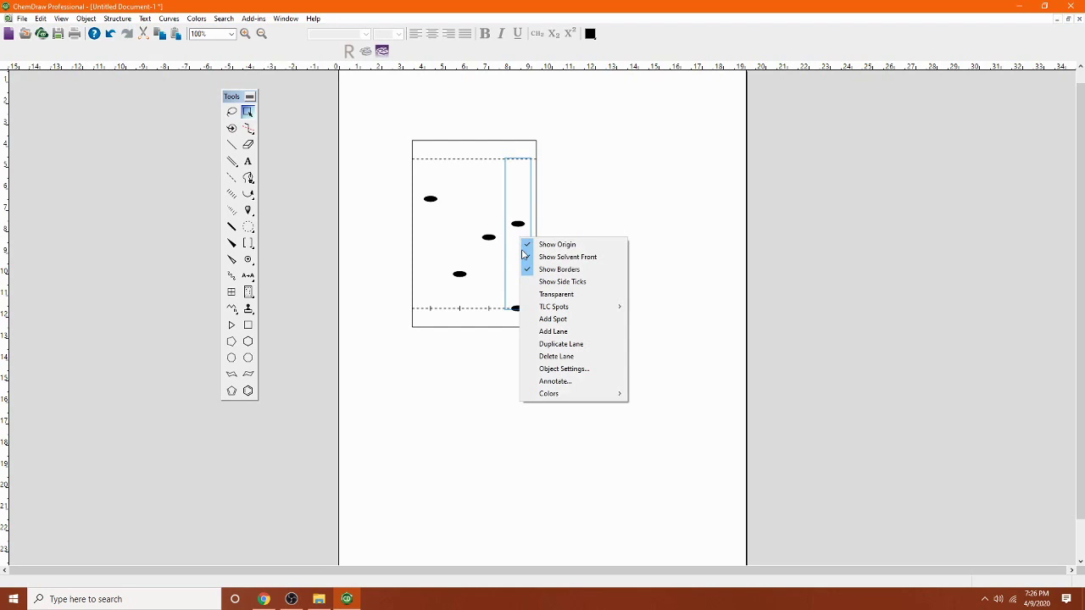
click(561, 319)
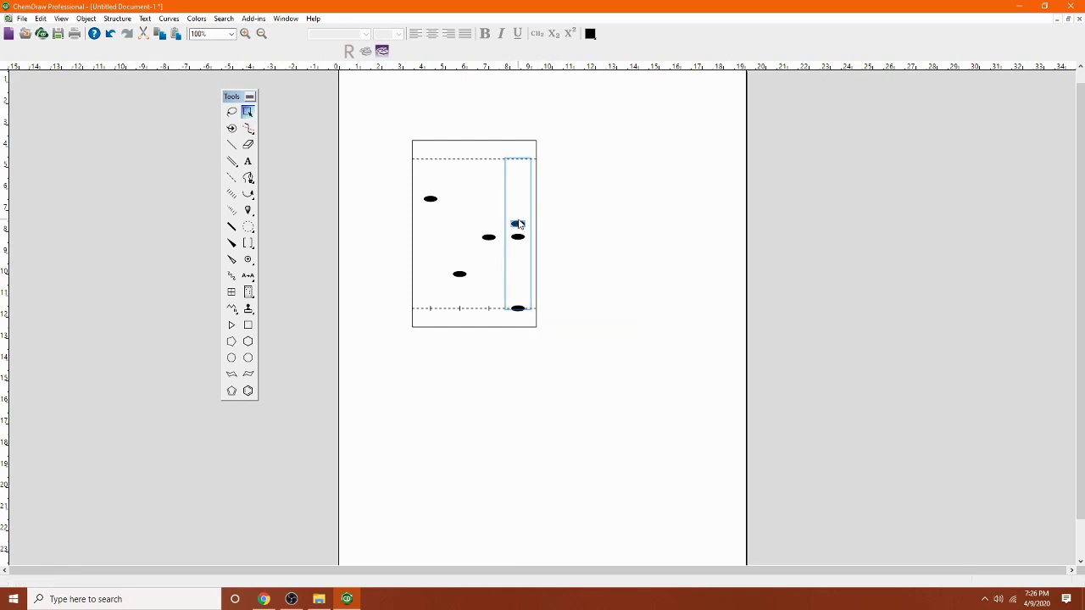
drag(519, 226, 519, 196)
drag(519, 309, 520, 274)
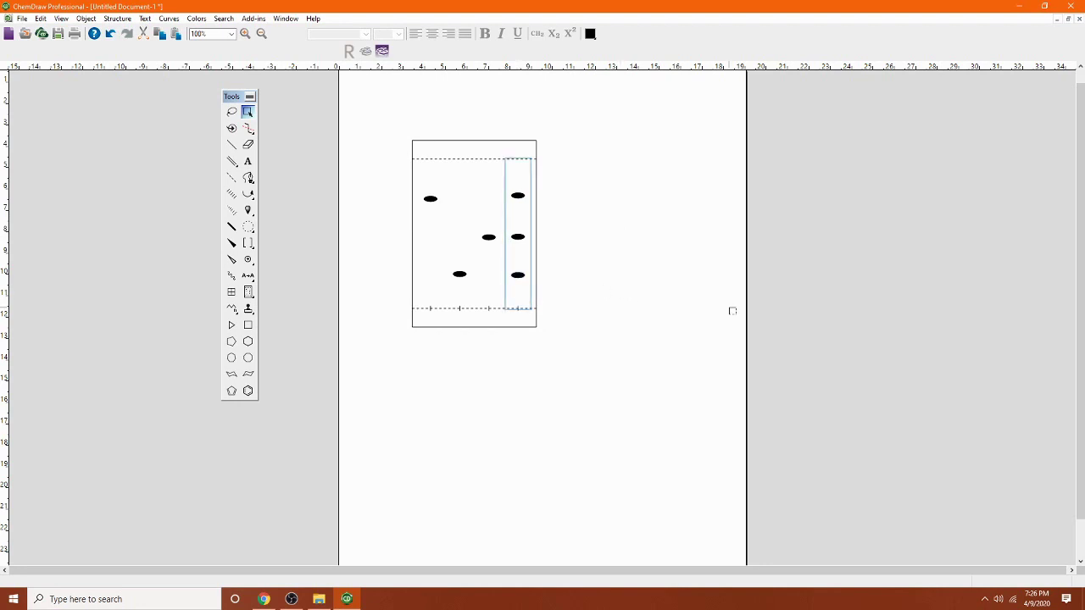
Add a lane with its spot at Rf 0.23 and duplicate the three-spot lane
right_click(517, 288)
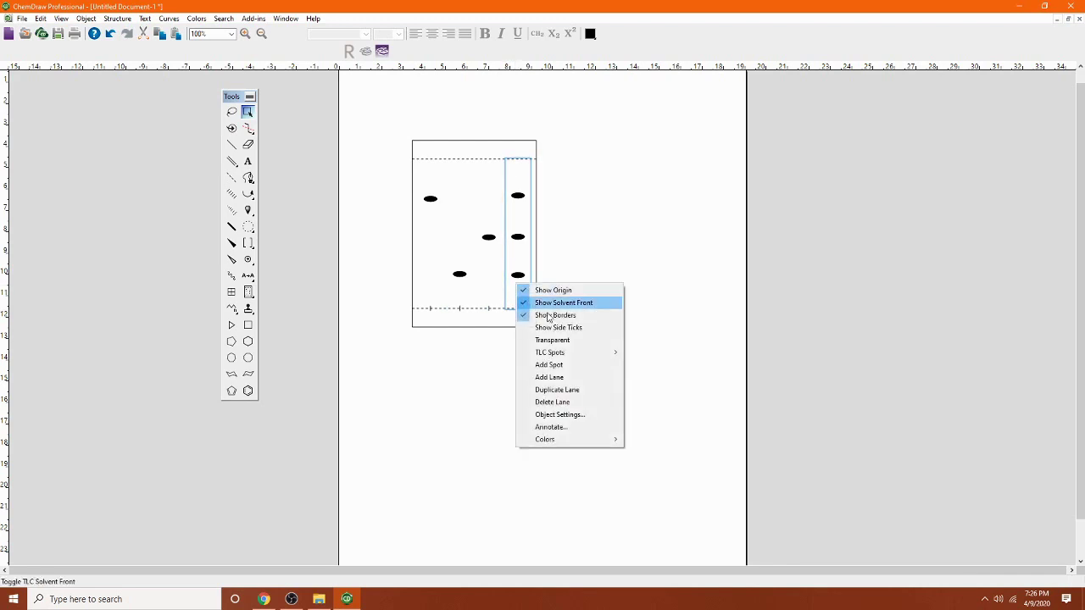
click(547, 377)
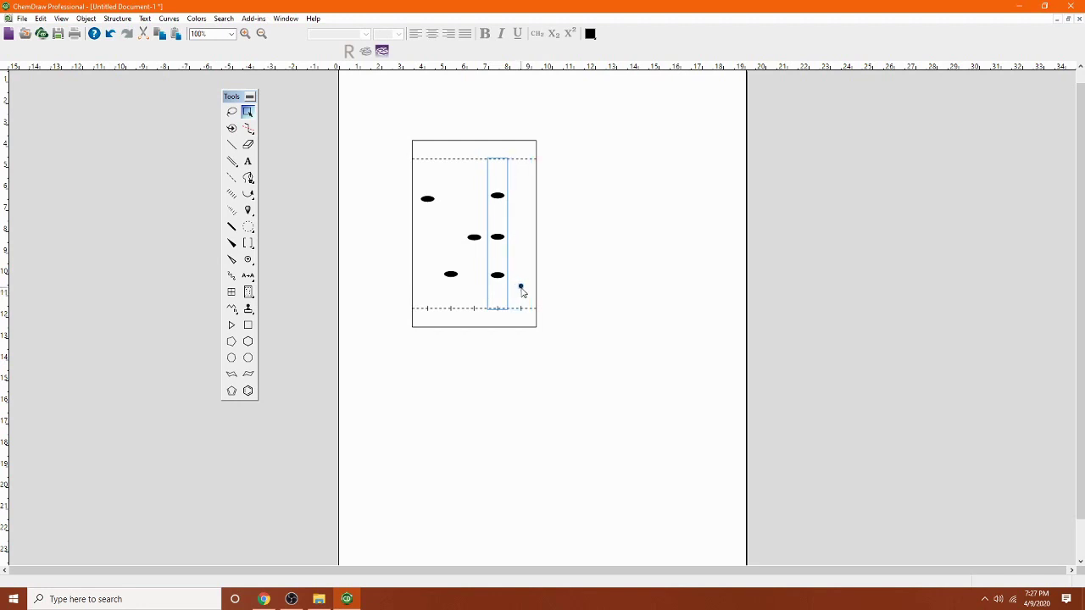
drag(522, 291, 523, 273)
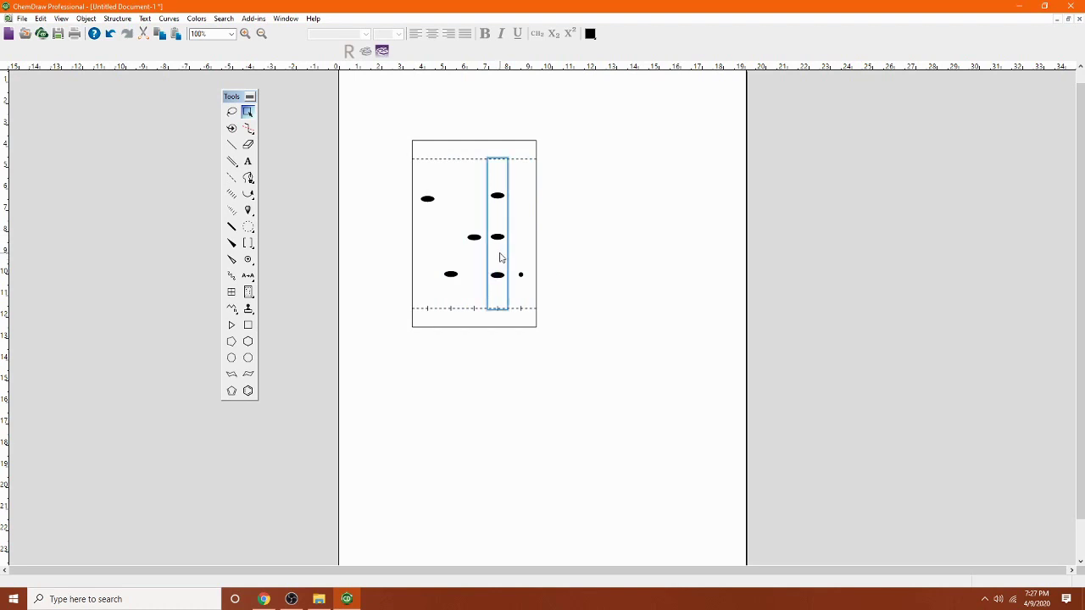
right_click(499, 257)
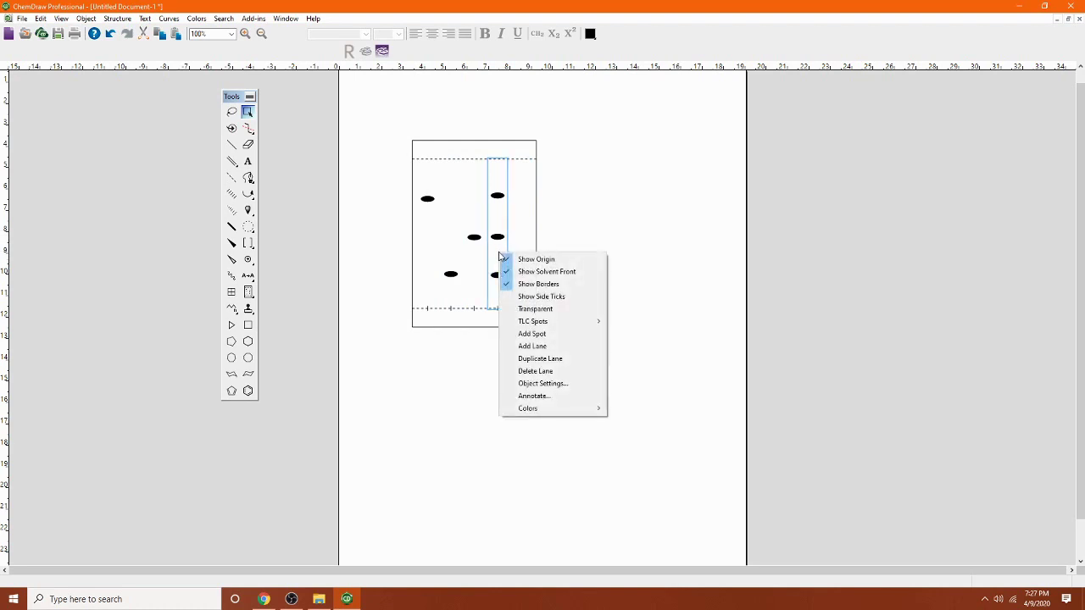
click(554, 358)
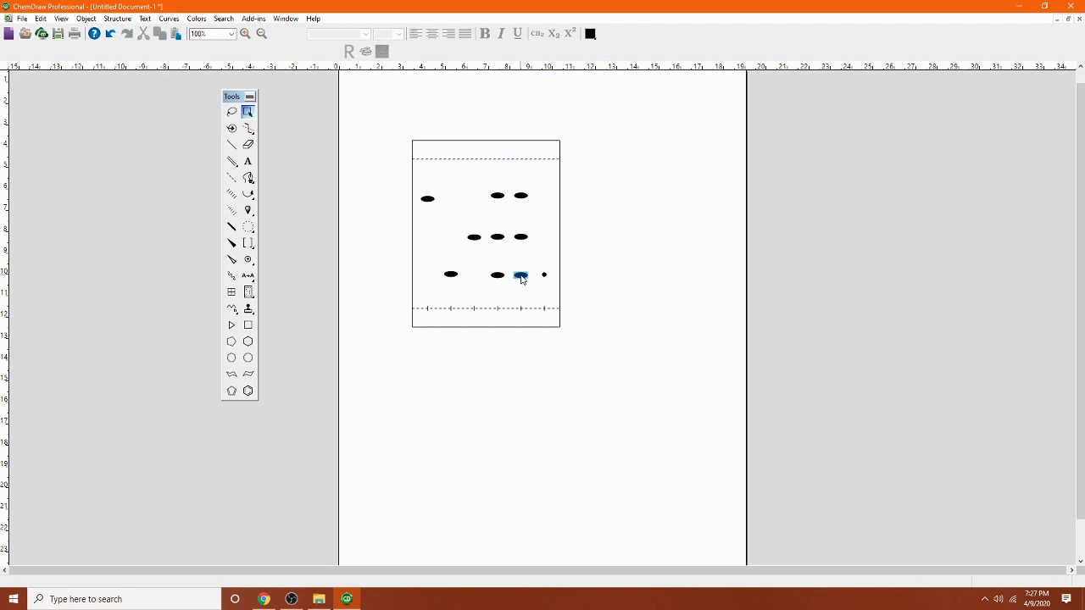
Delete the bottom spot of the copied lane and select the small-spot lane
right_click(522, 281)
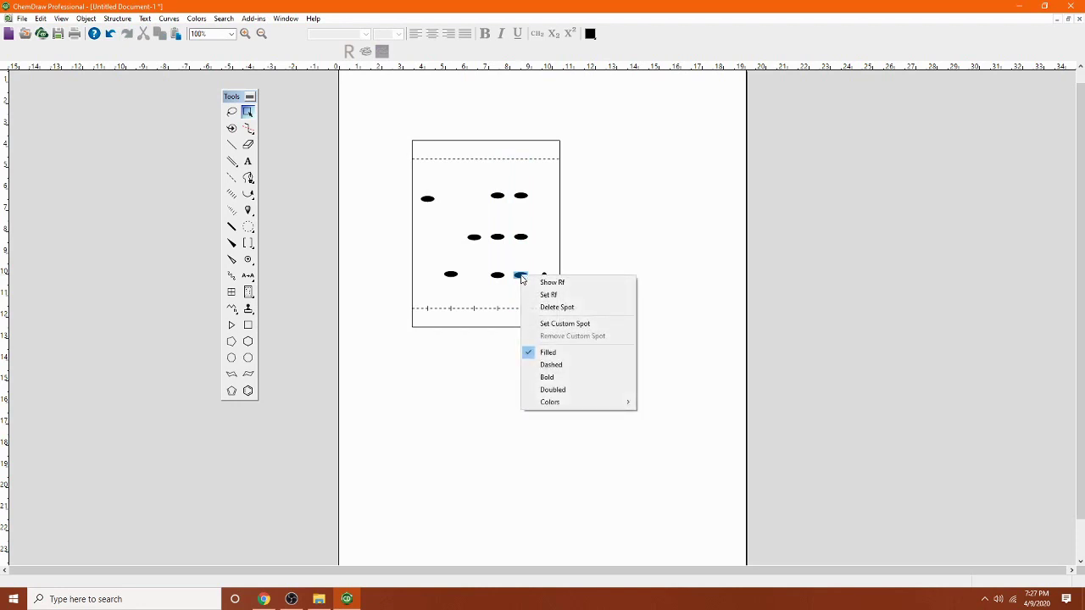
click(558, 307)
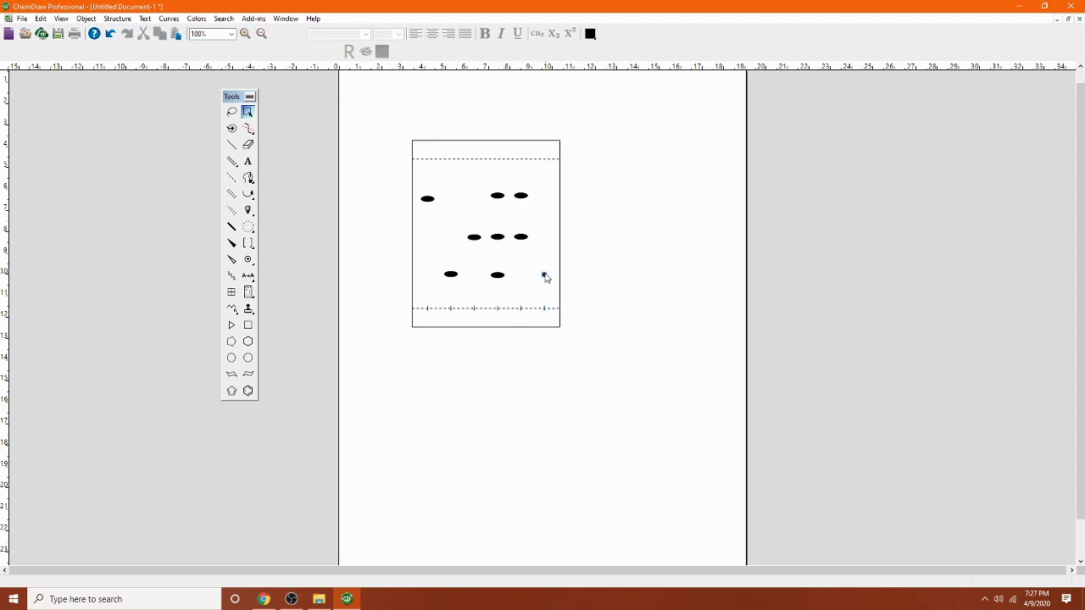
click(544, 277)
right_click(544, 278)
click(555, 257)
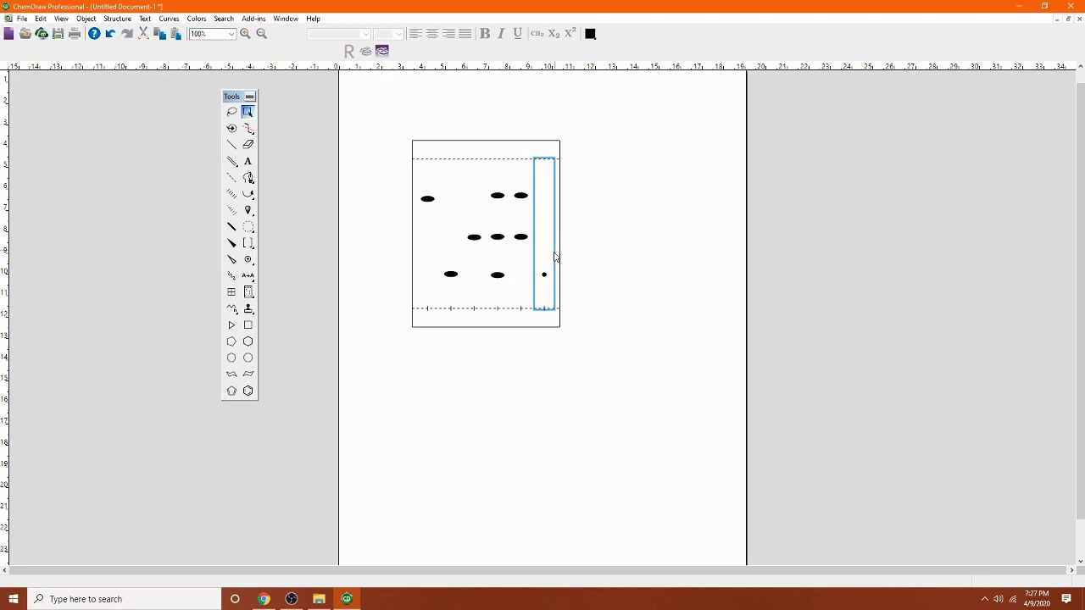
Duplicate the small-spot lane, then delete both the copy and the original lane
right_click(540, 270)
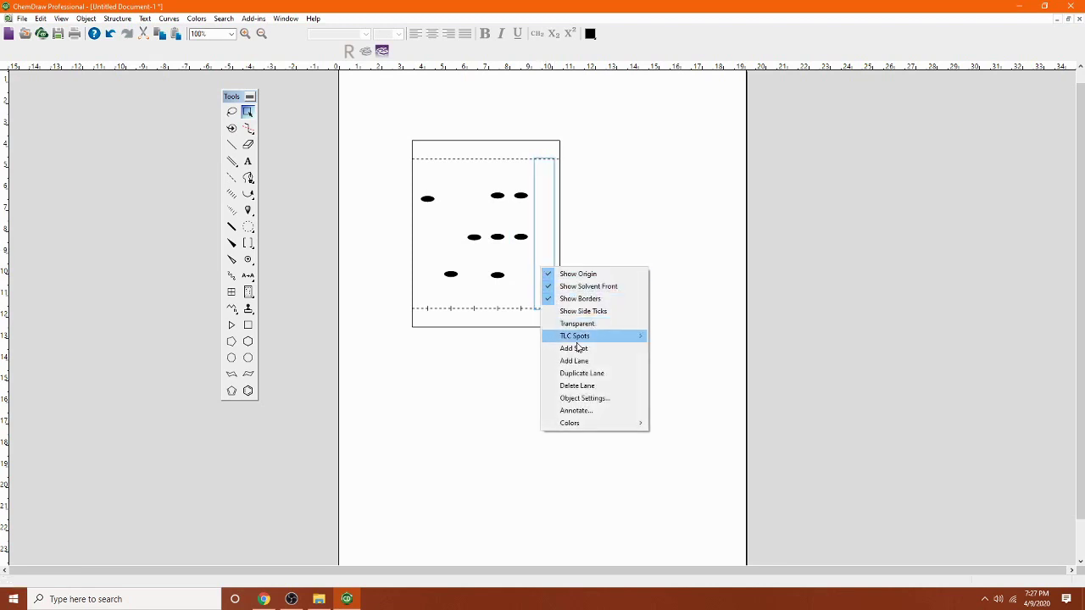
click(581, 372)
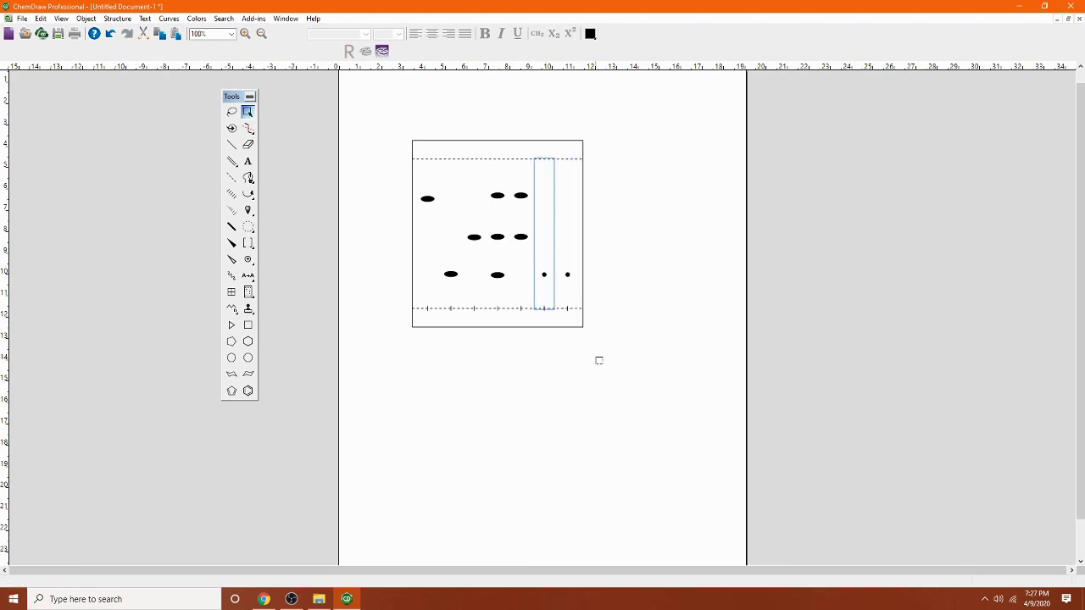
right_click(540, 268)
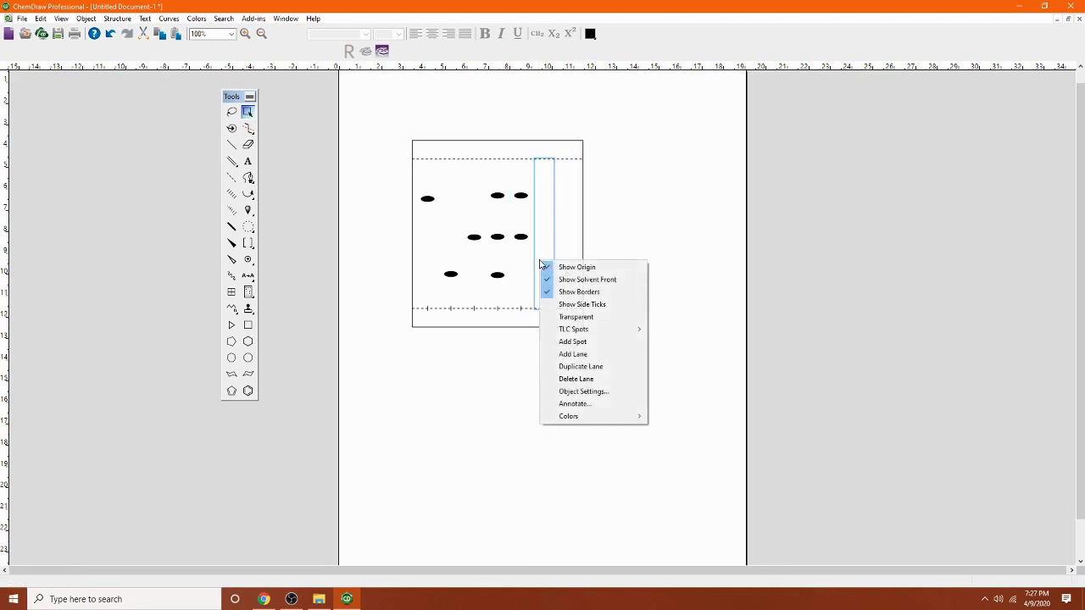
click(577, 379)
right_click(544, 270)
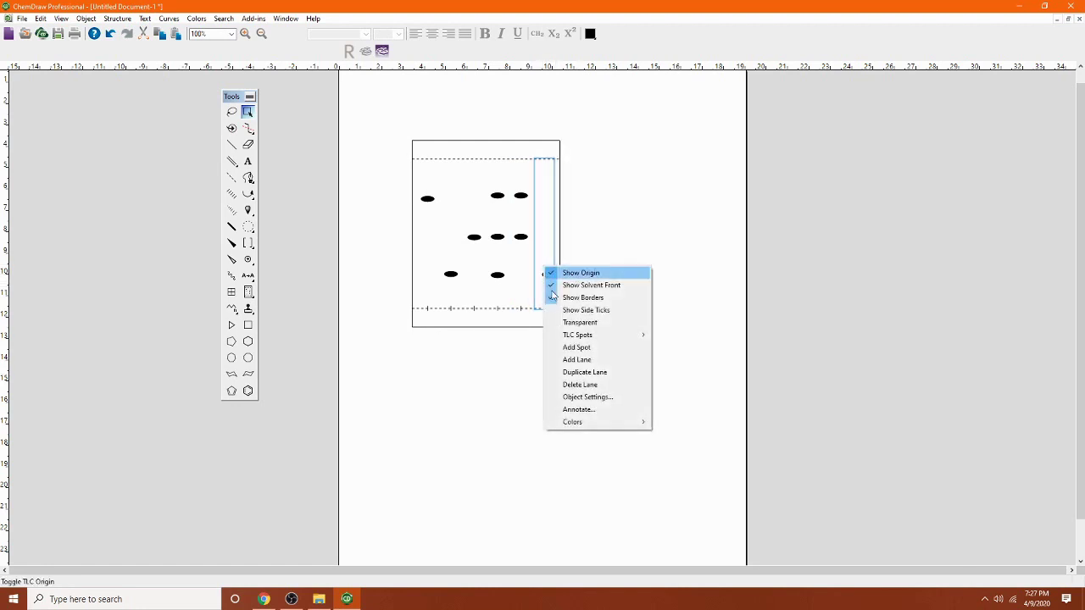
click(579, 384)
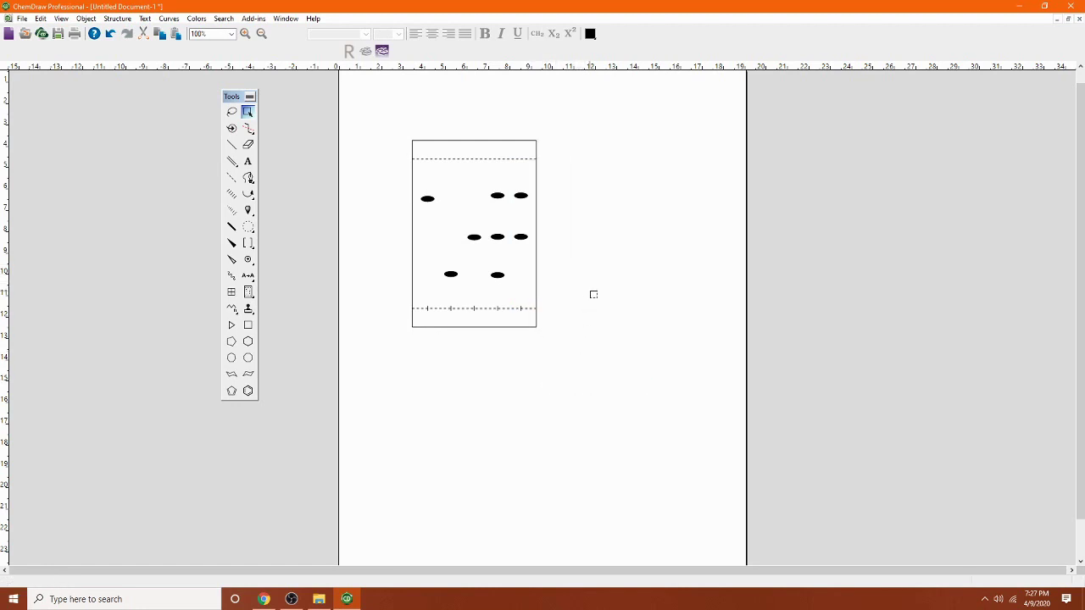
Colour lane 4's spots: bottom red (Other #1), middle blue (Other #5), top magenta (Other #6)
right_click(498, 279)
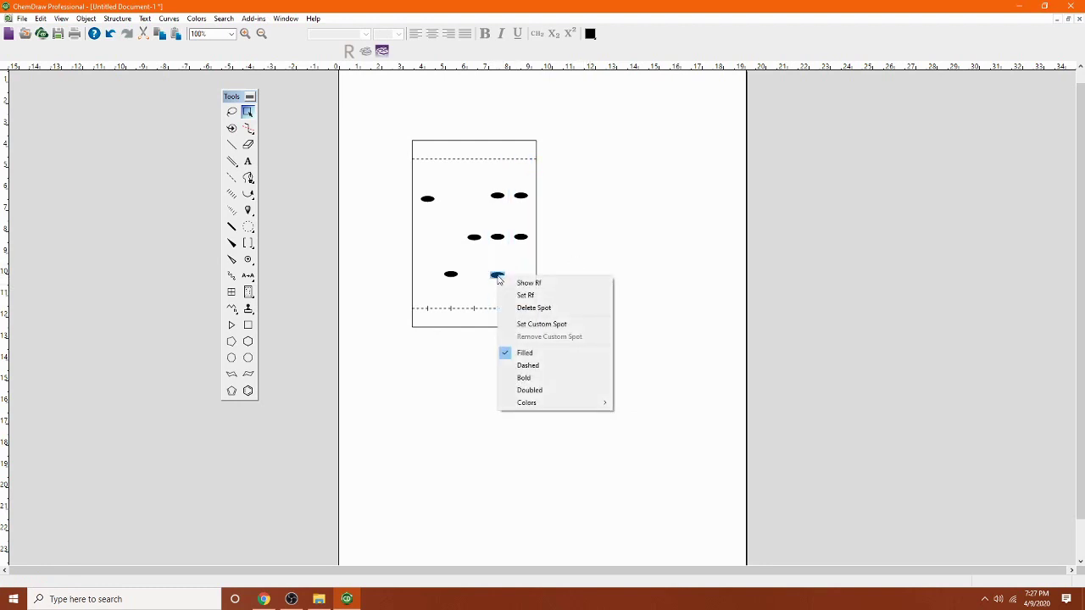
mouse_move(533, 406)
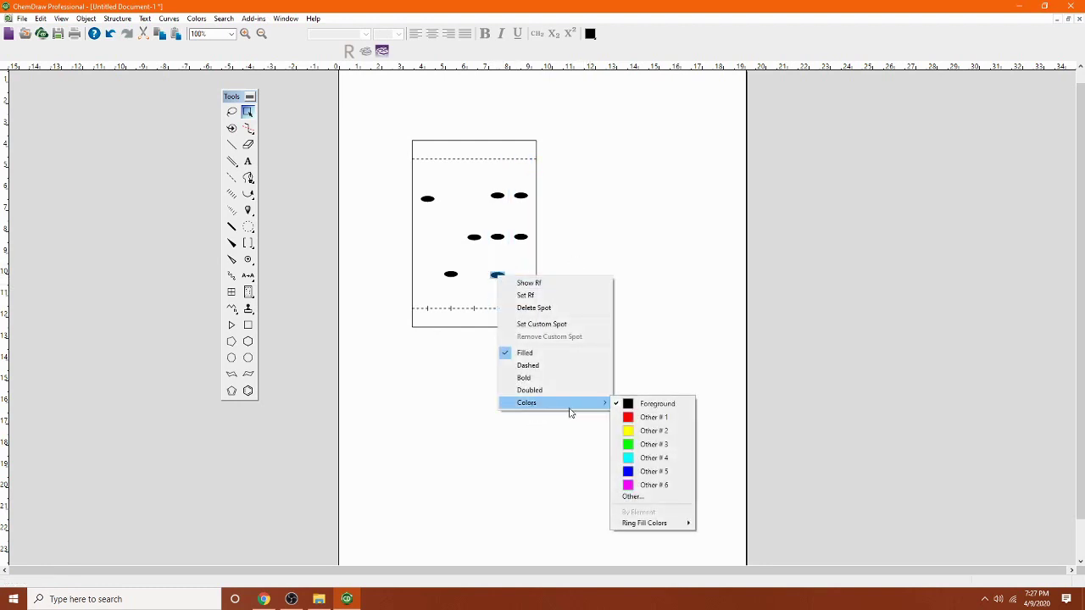
click(653, 423)
right_click(498, 239)
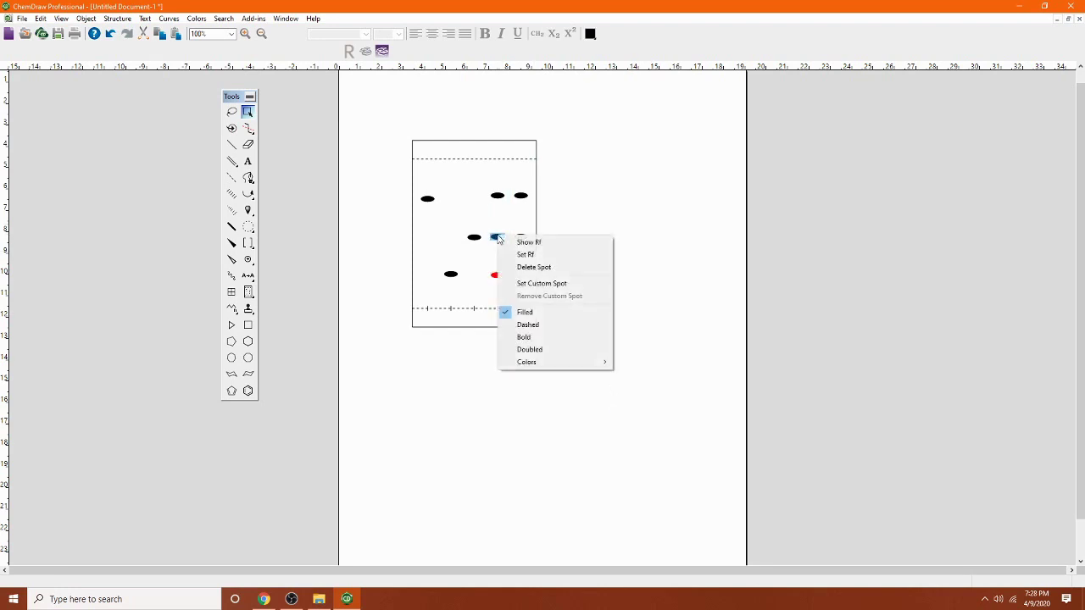
mouse_move(540, 365)
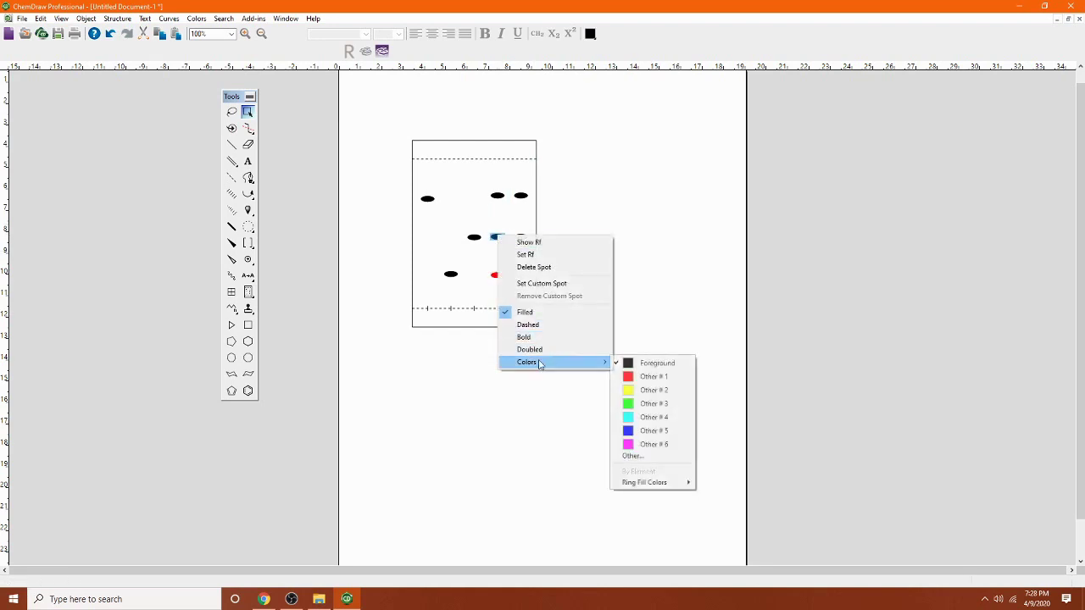
click(645, 430)
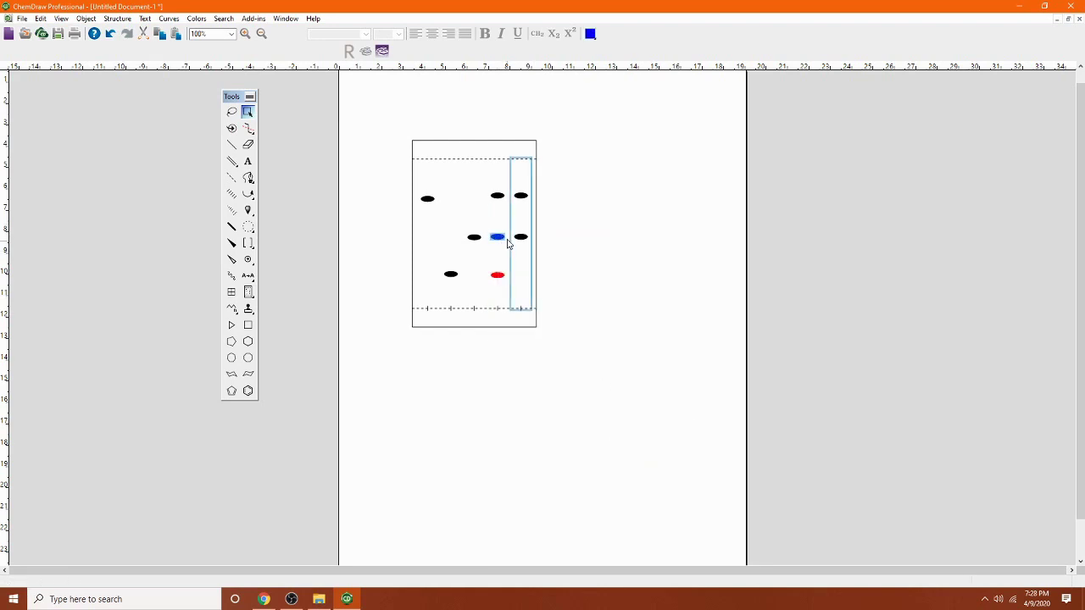
right_click(499, 199)
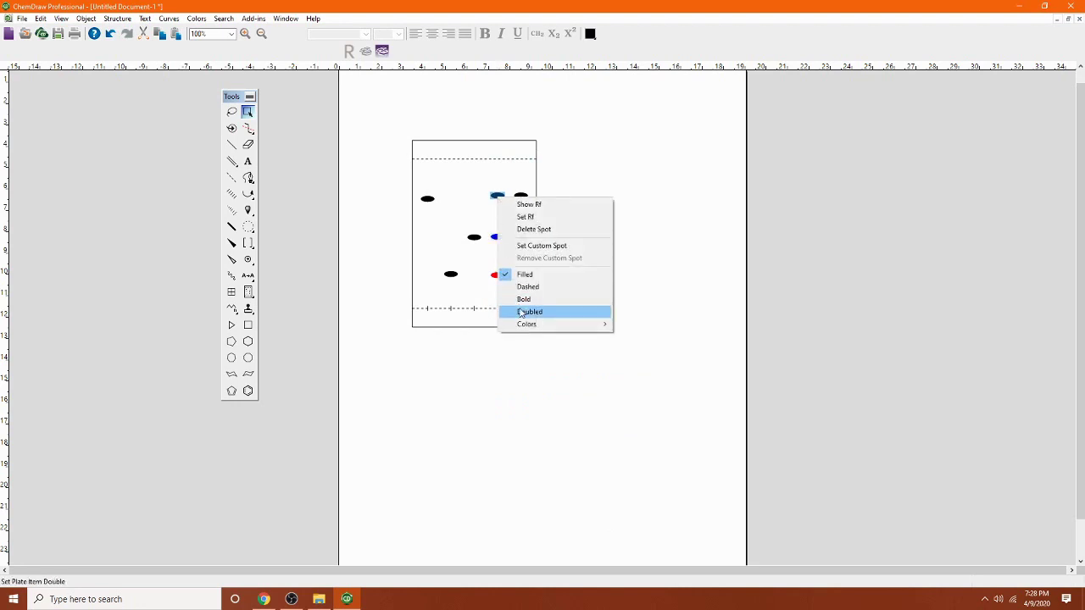
mouse_move(527, 324)
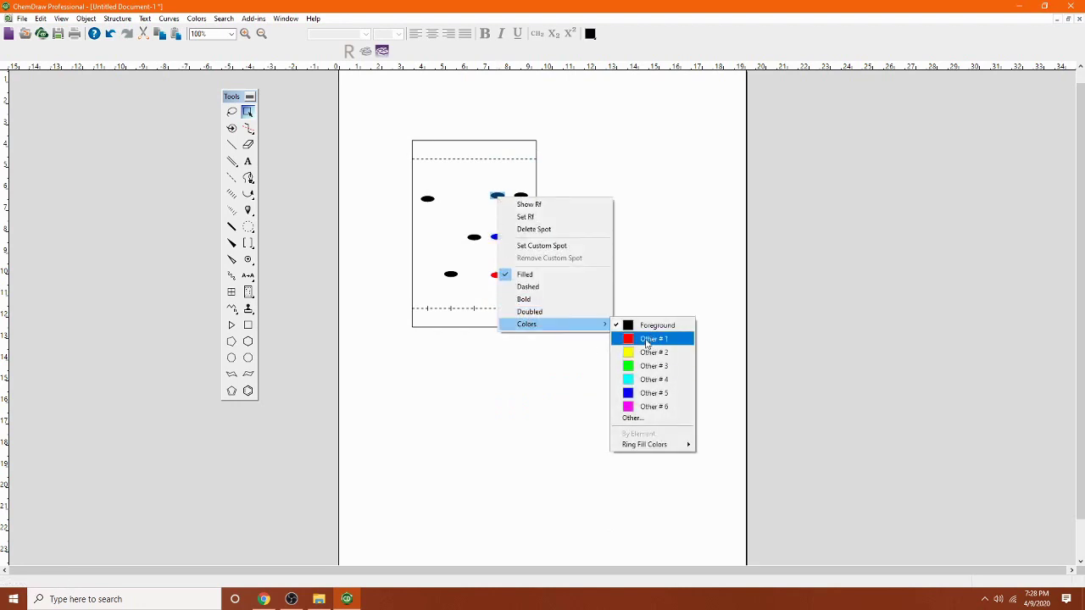
click(653, 406)
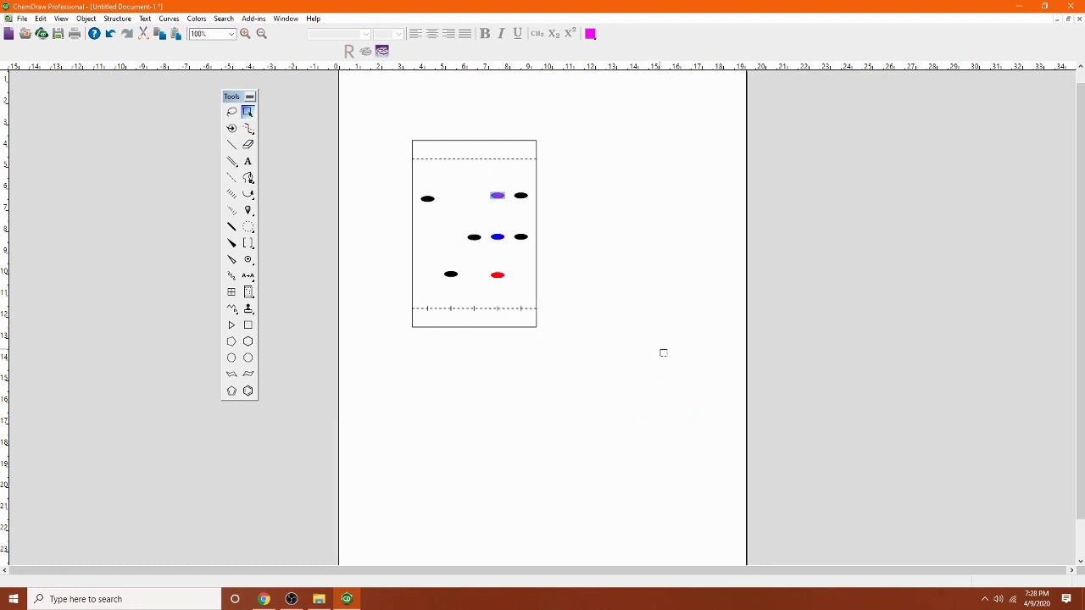
click(658, 333)
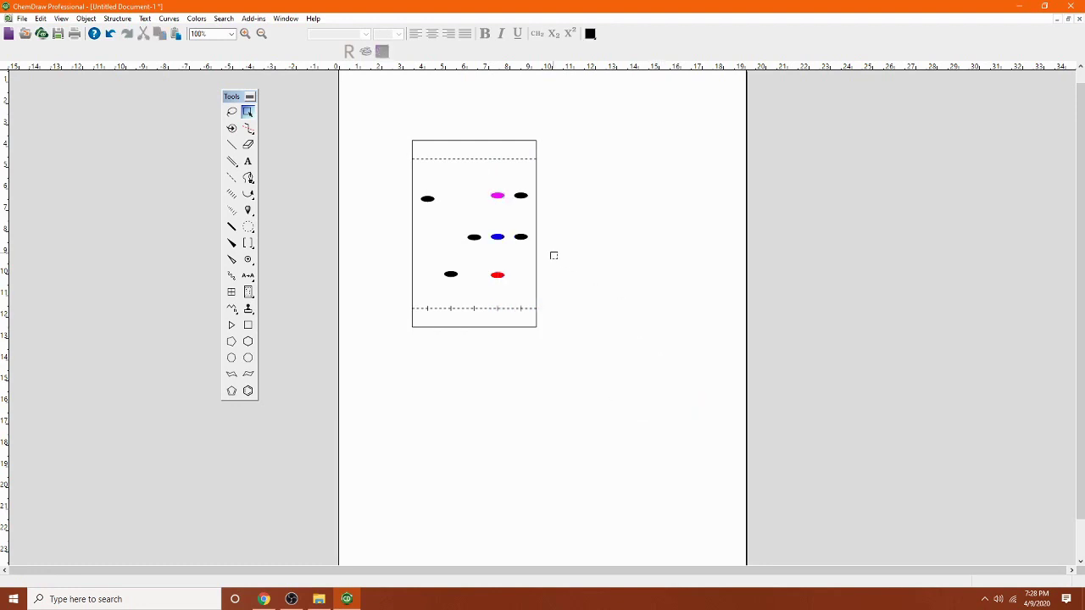
right_click(480, 211)
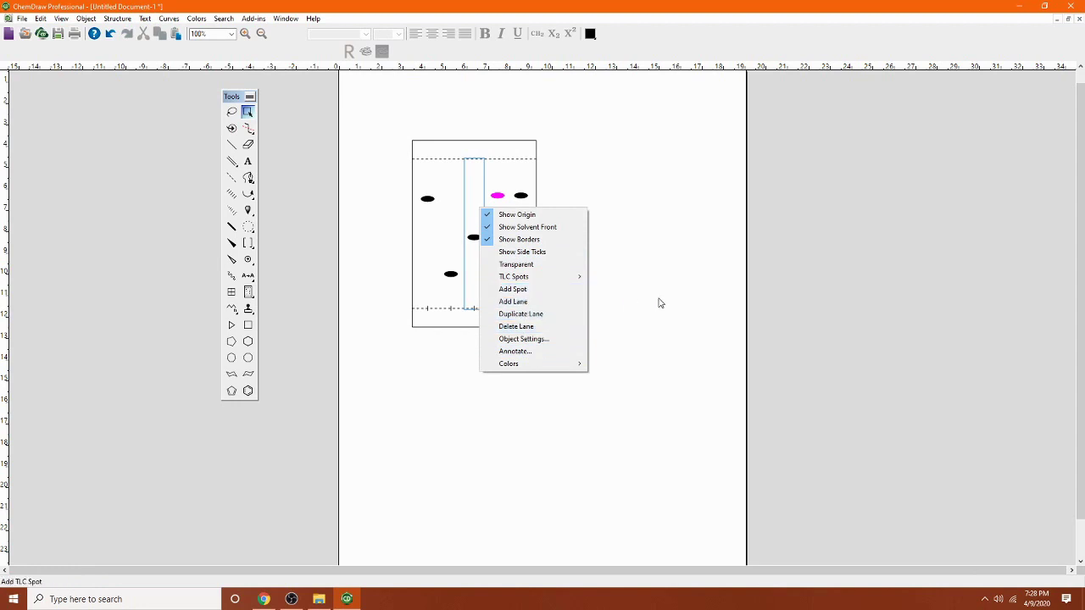
click(602, 298)
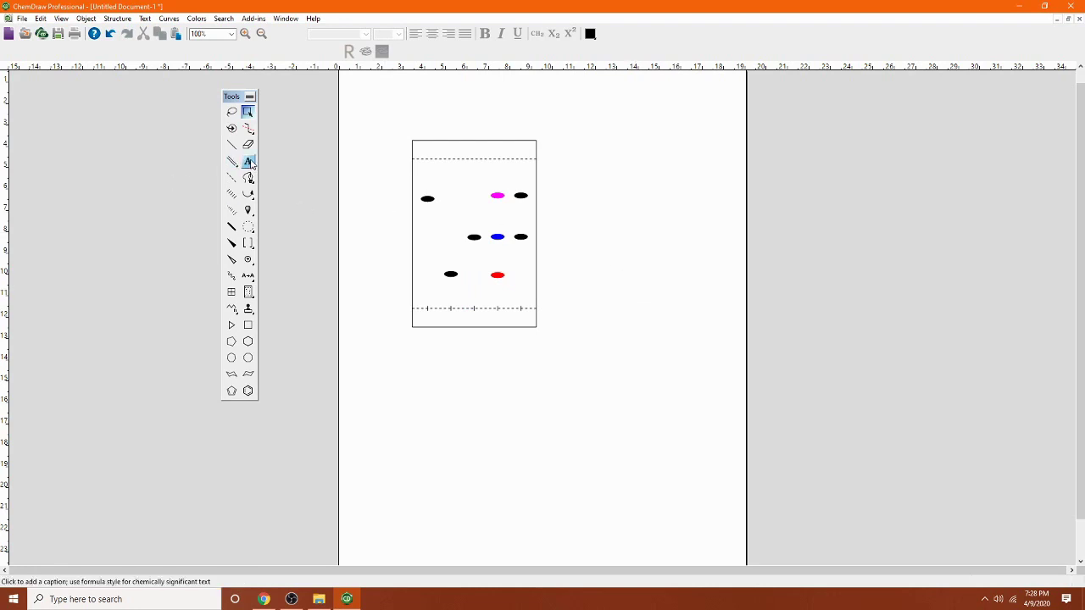
Add a 'Fluorene' caption below the plate, rotated diagonally at its bottom-left corner
click(248, 161)
click(413, 357)
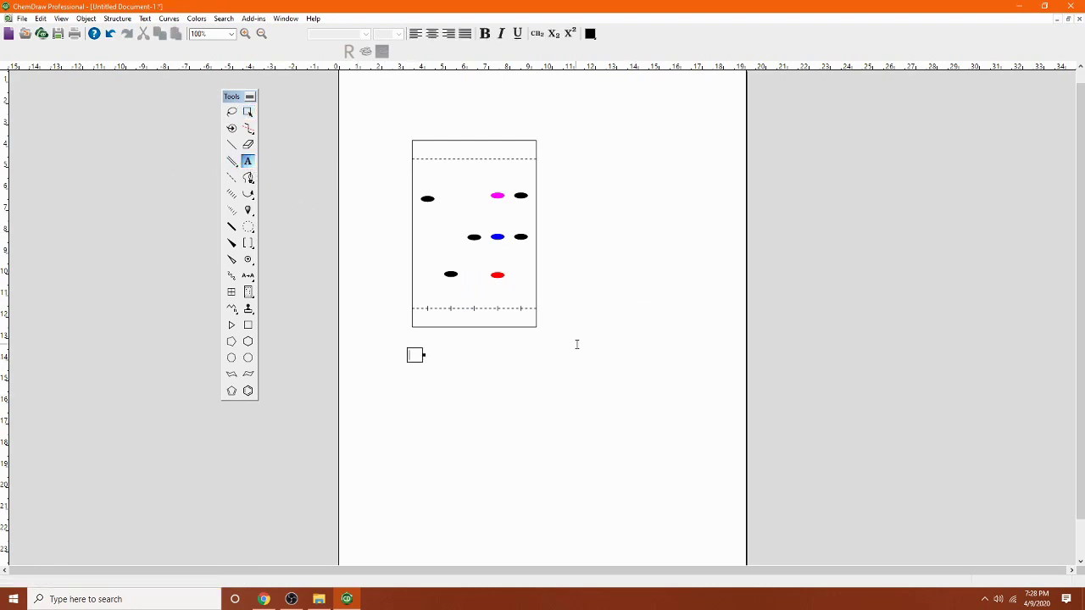
text(Flu)
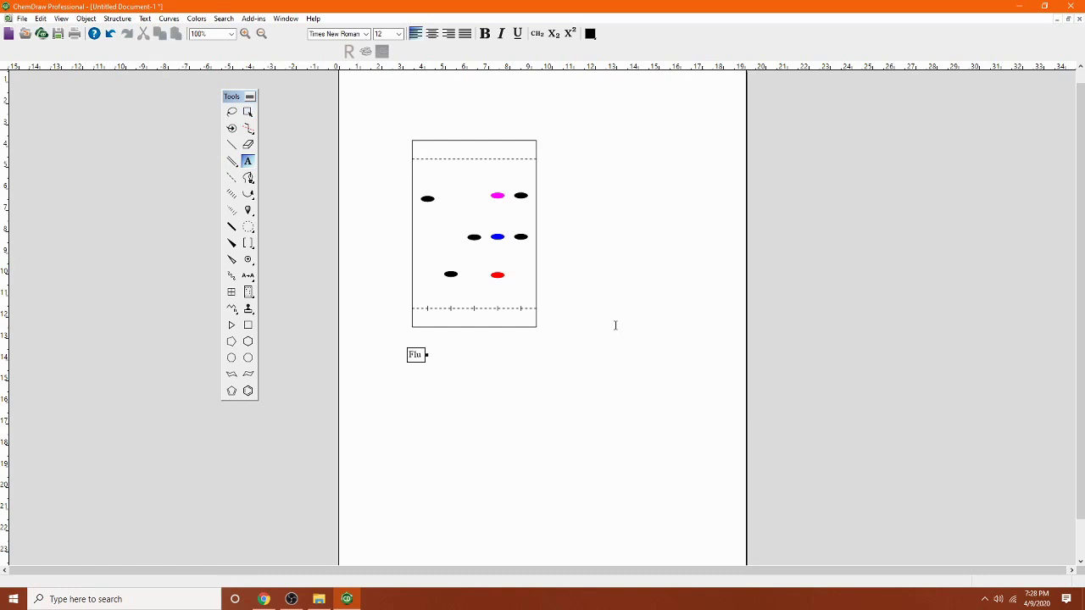
text(orene)
click(247, 112)
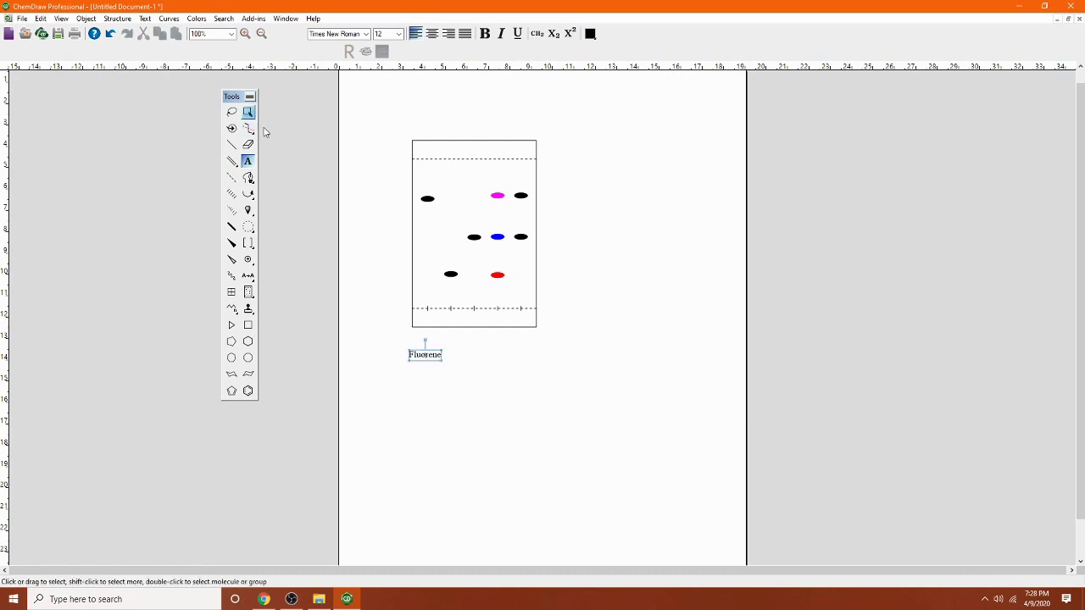
mouse_move(422, 339)
mouse_down()
mouse_move(412, 344)
mouse_move(424, 353)
mouse_move(422, 323)
mouse_up()
click(494, 400)
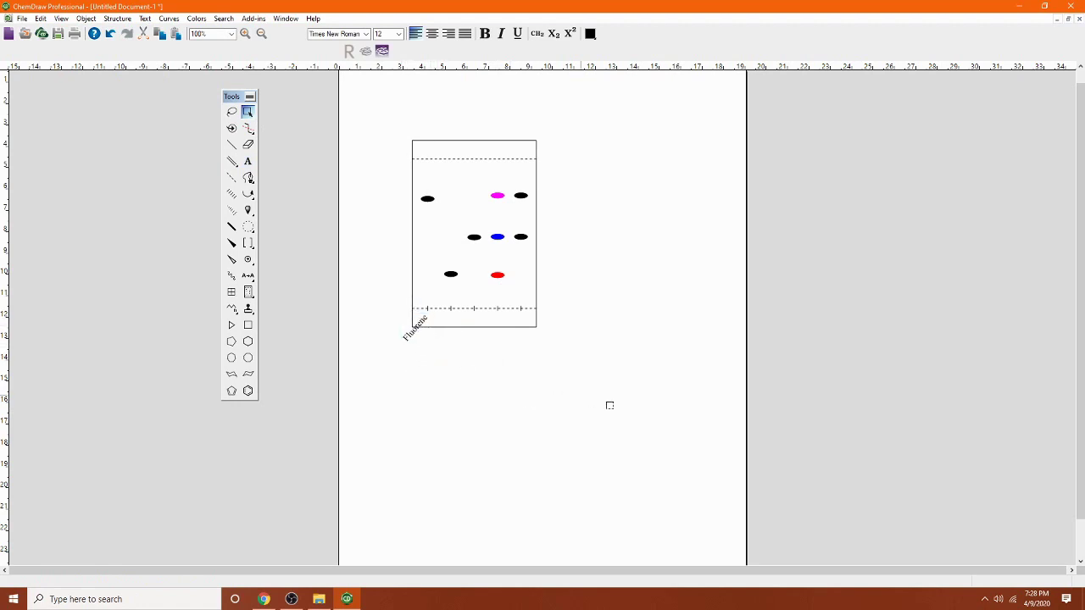
Number lanes 2, 3, 4, 5 with a spaced caption under the origin line
click(247, 161)
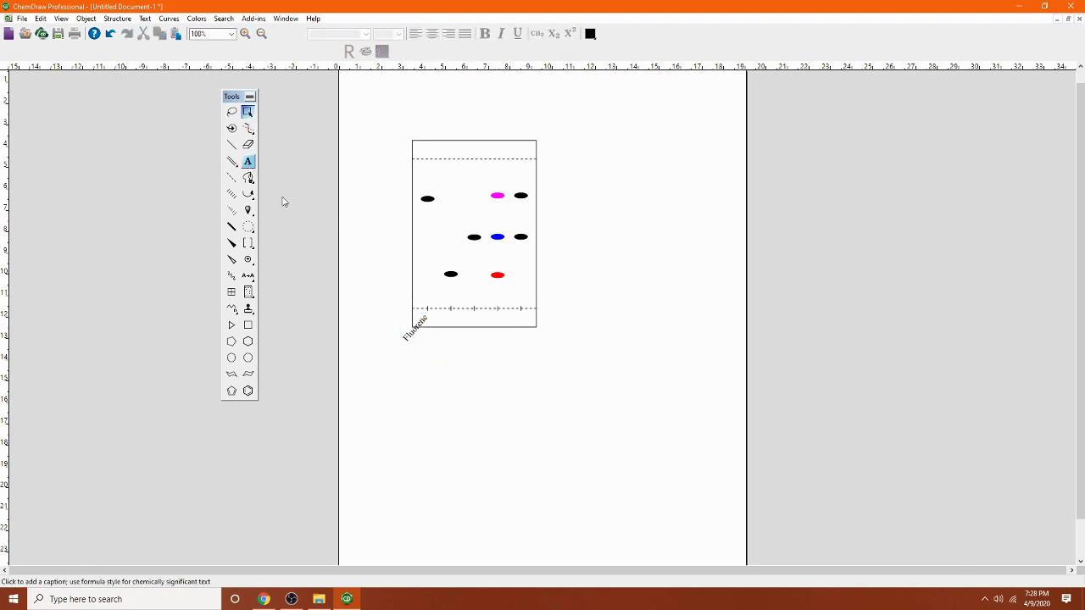
click(448, 315)
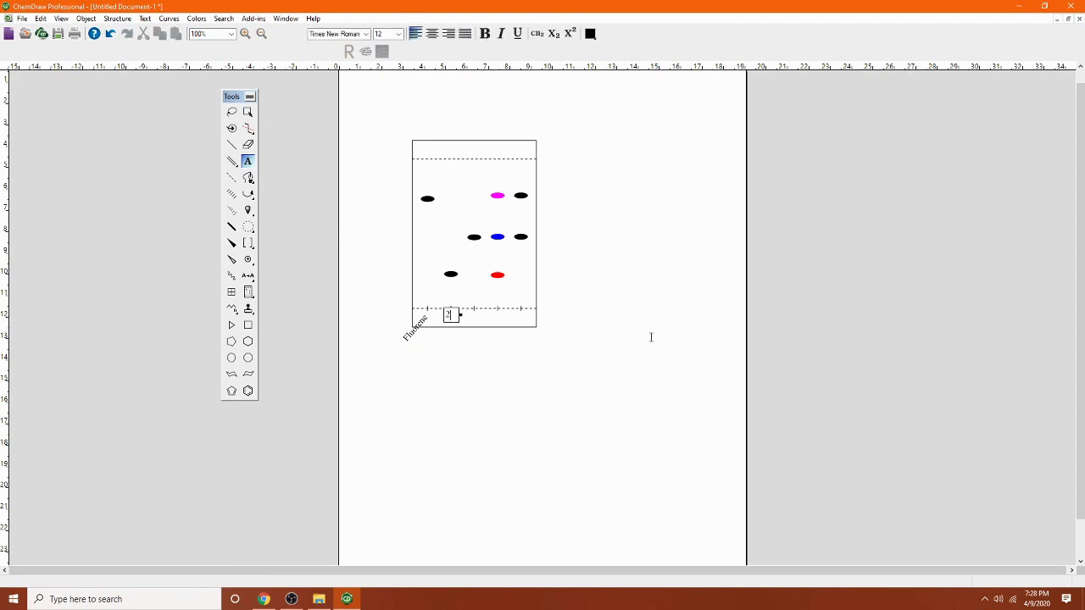
text(2        3             4        5)
key(Delete)
click(248, 111)
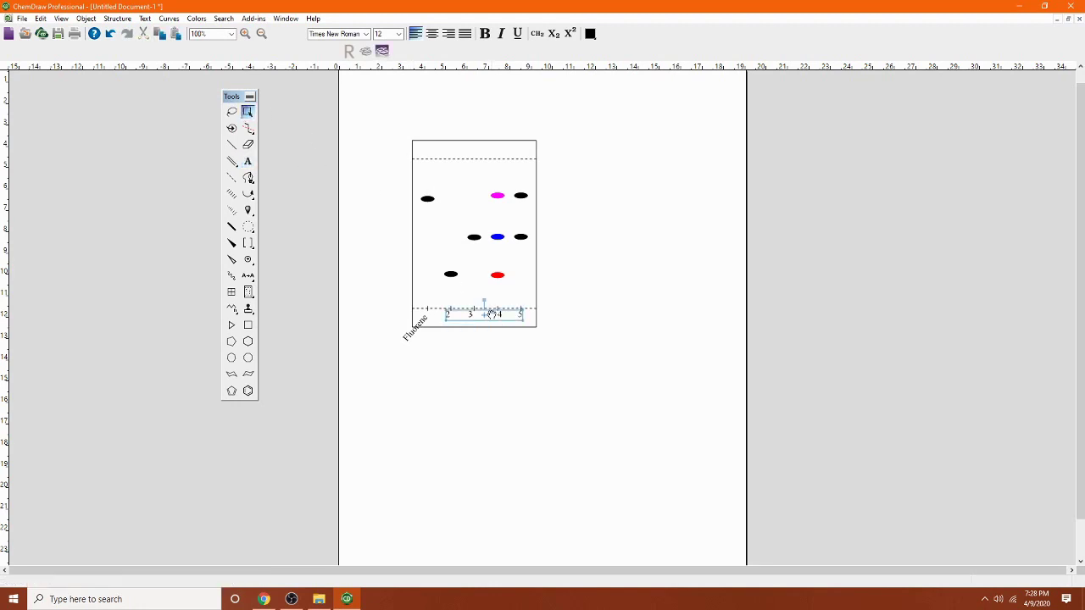
click(610, 376)
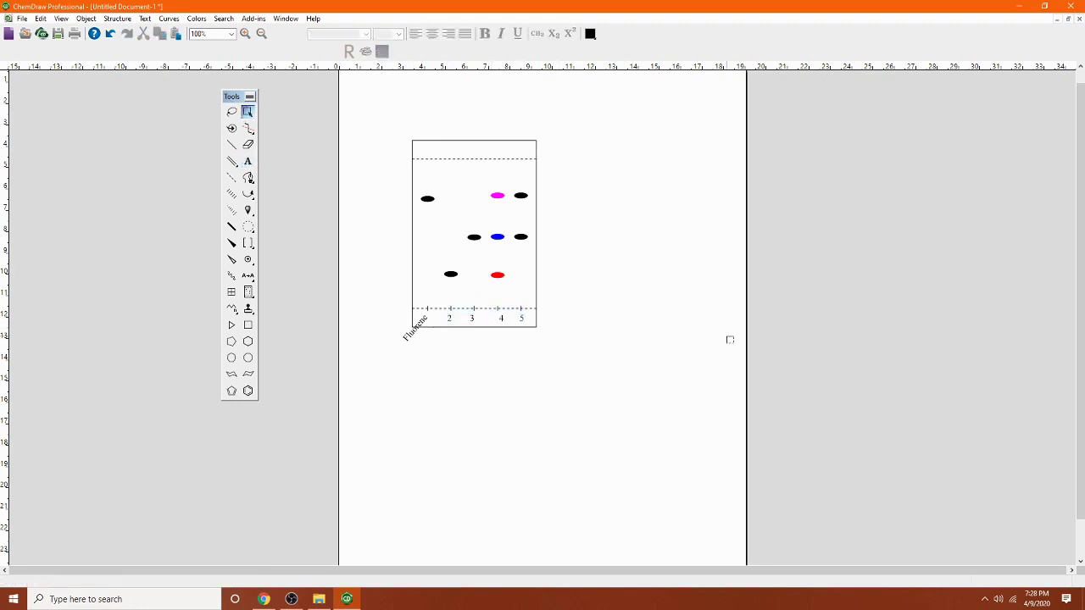
click(247, 161)
Type the four-line legend: '2 = fluorenol', '3=fluorenone', '4=mix/ref.', '5= unk A'
click(592, 255)
text(2 =)
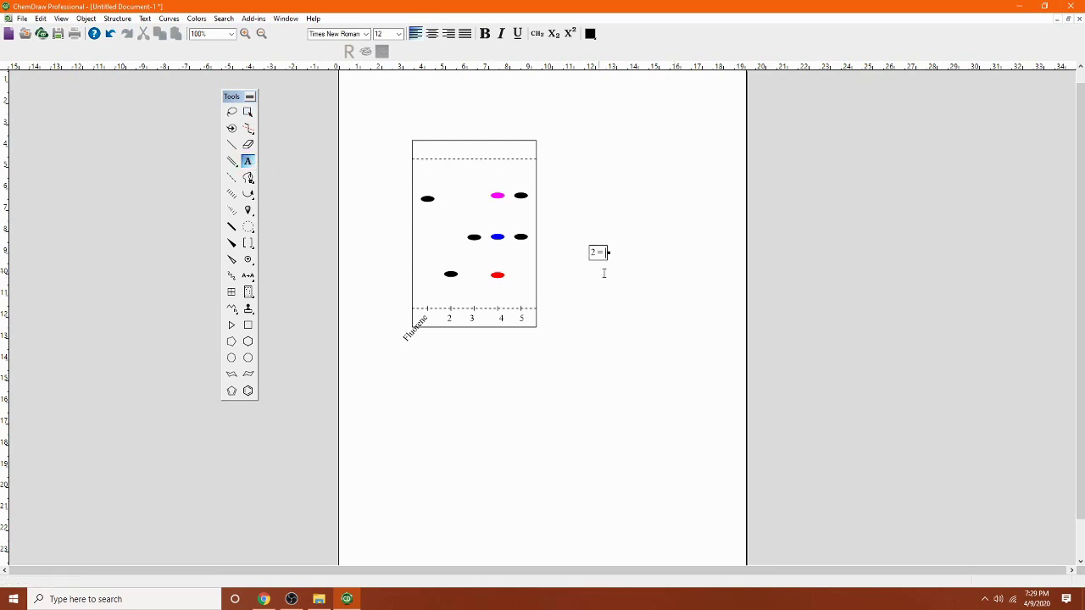
text( fluorenol)
key(Return)
text(3=fluoreno)
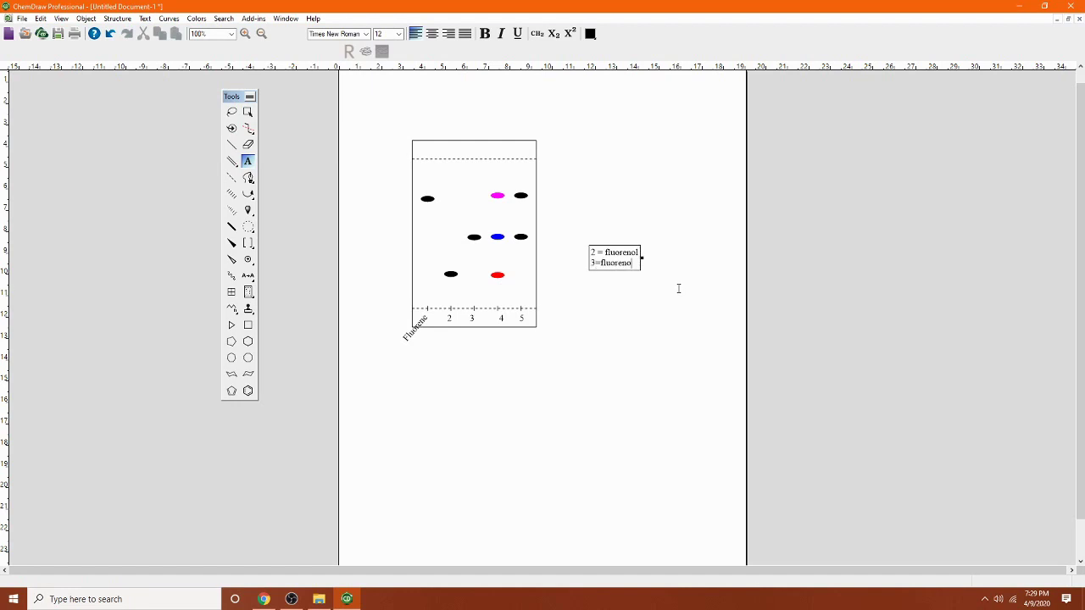
text(ne)
key(Return)
text(4=mix/ref)
key(Return)
text(5= u)
key(BackSpace)
key(BackSpace)
text(= unk A)
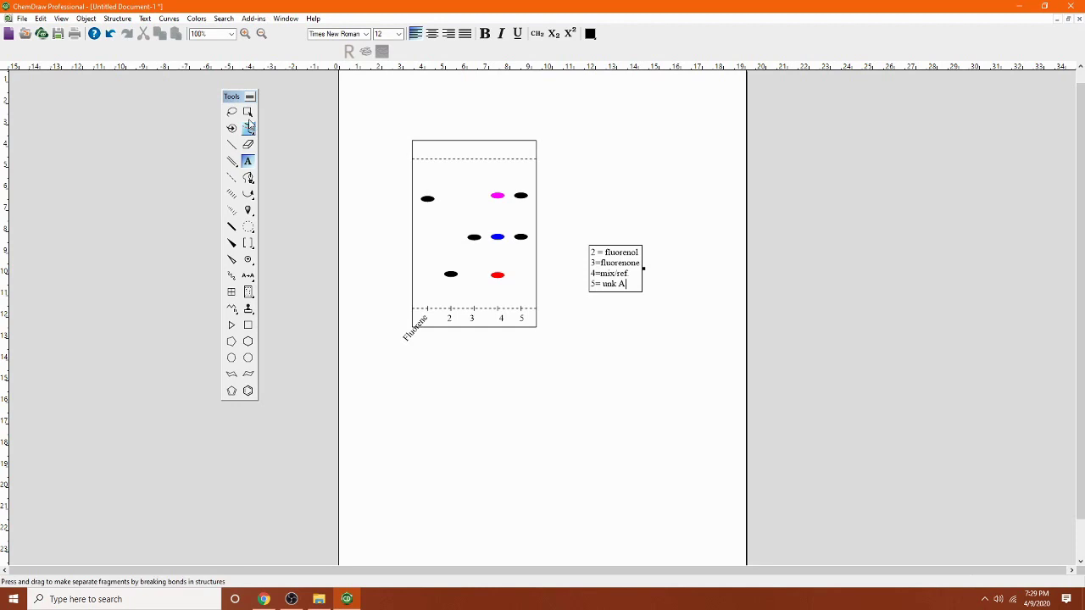
Move the legend up and to the right, beside the plate
click(248, 112)
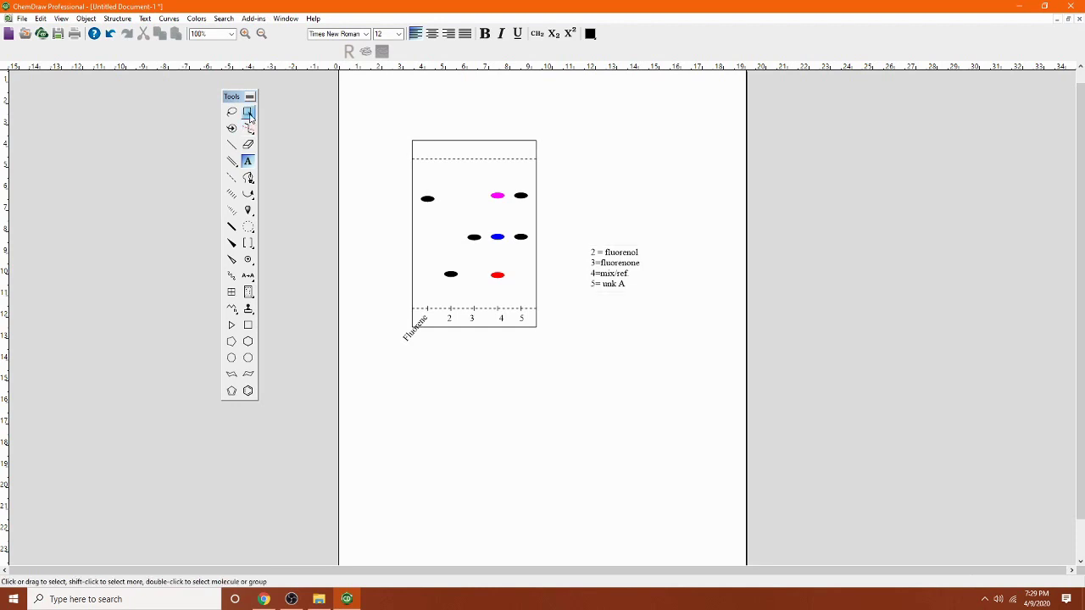
drag(625, 261, 643, 214)
click(703, 305)
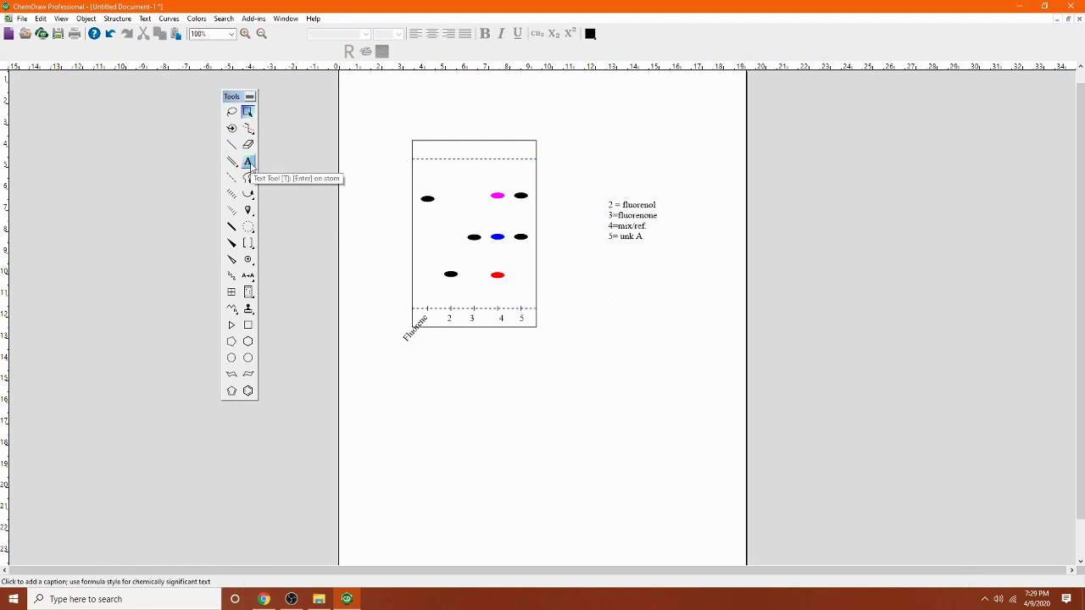
Add the caption 'Rf 1= 0.89' beside the plate, just below the lane legend
click(248, 161)
click(582, 274)
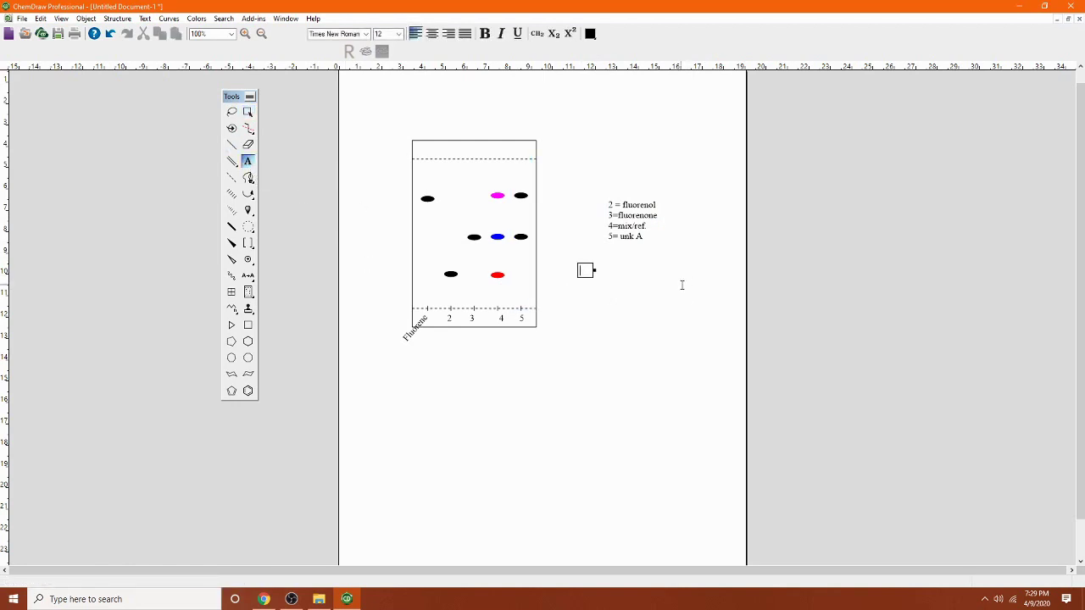
text(Rf =)
text(1)
text(=)
text( 0)
text(.89)
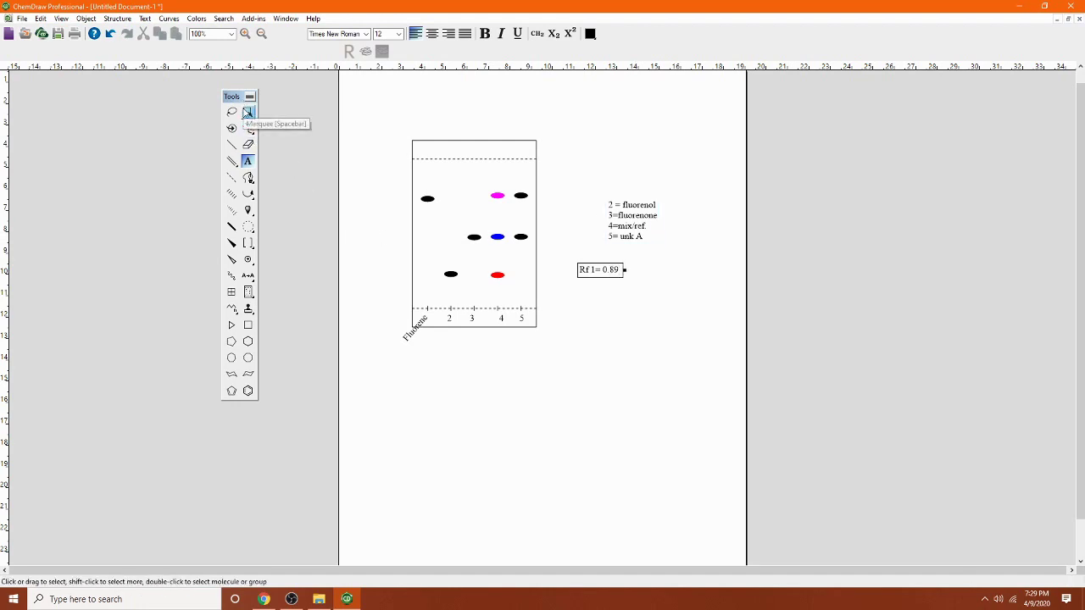
click(247, 111)
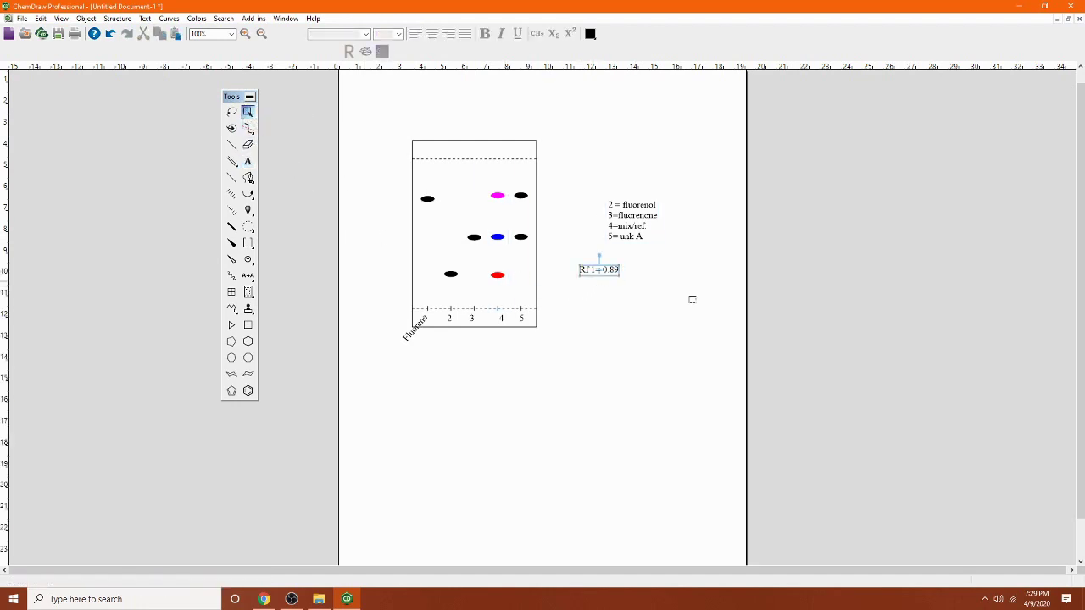
click(398, 184)
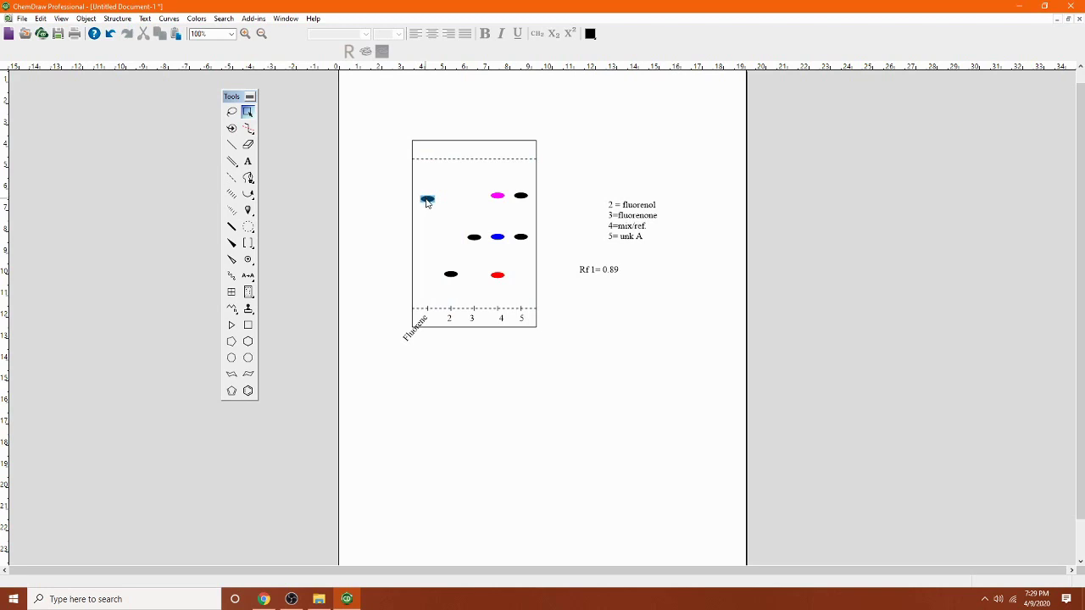
right_click(427, 202)
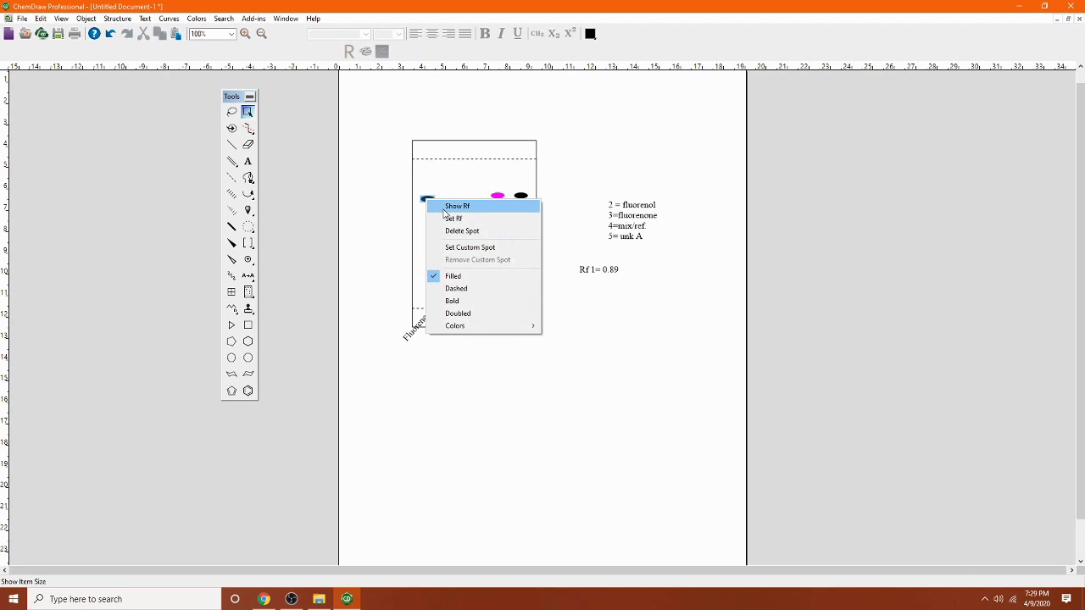
click(446, 206)
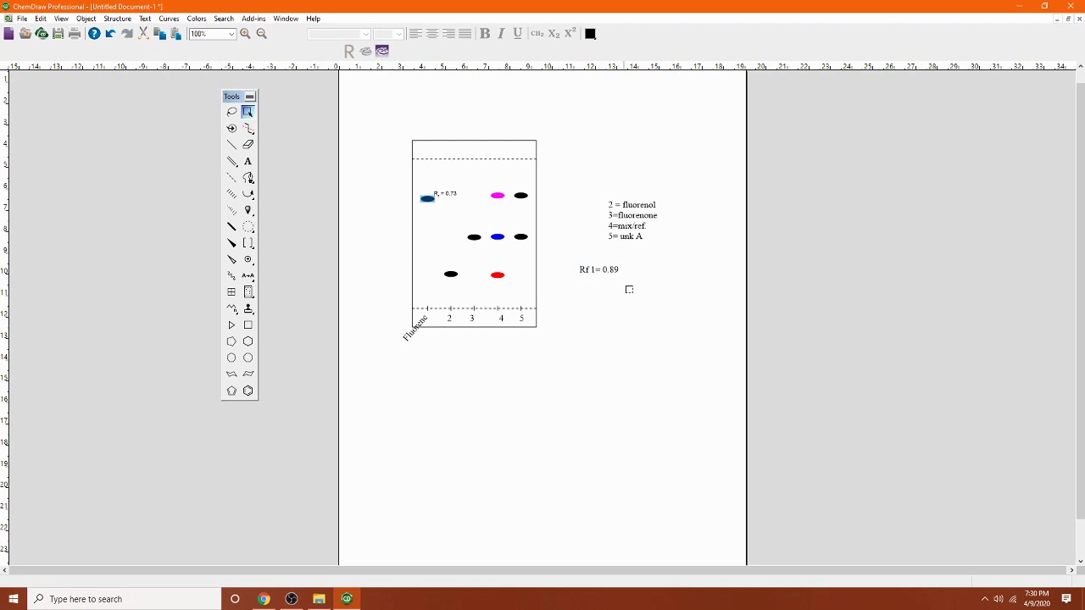
click(251, 148)
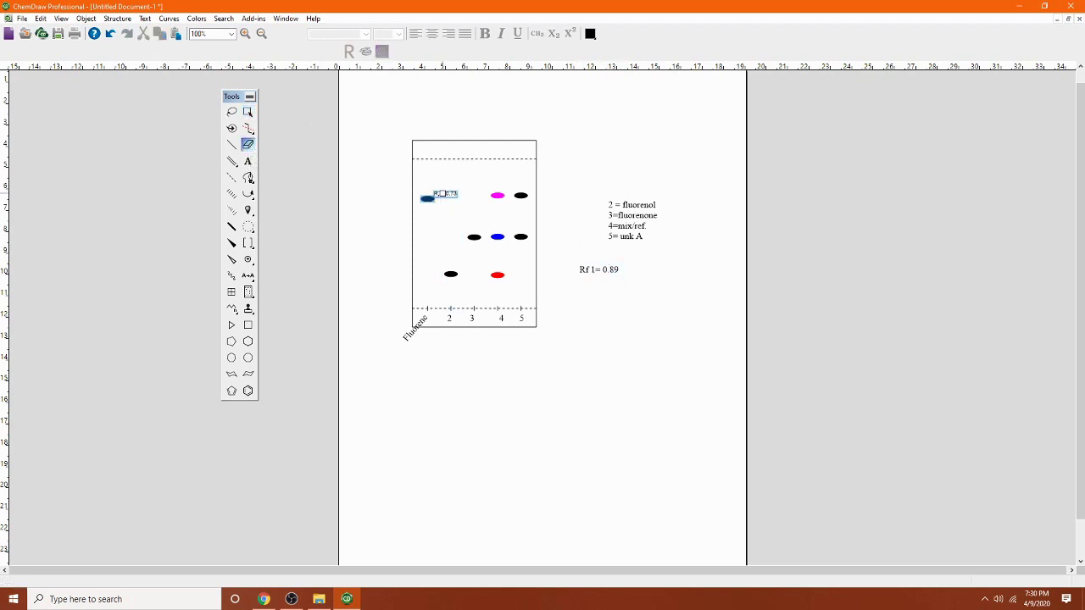
click(462, 192)
Marquee-select the five-lane plate along with its lane labels, legend and 'Rf 1= 0.89' note
click(248, 111)
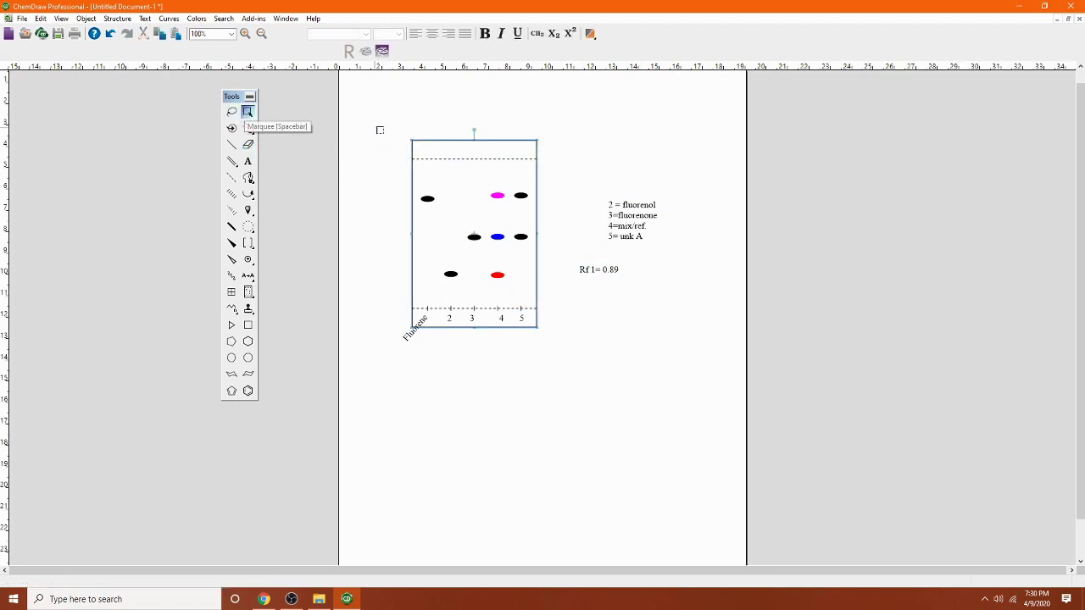
drag(378, 107, 680, 377)
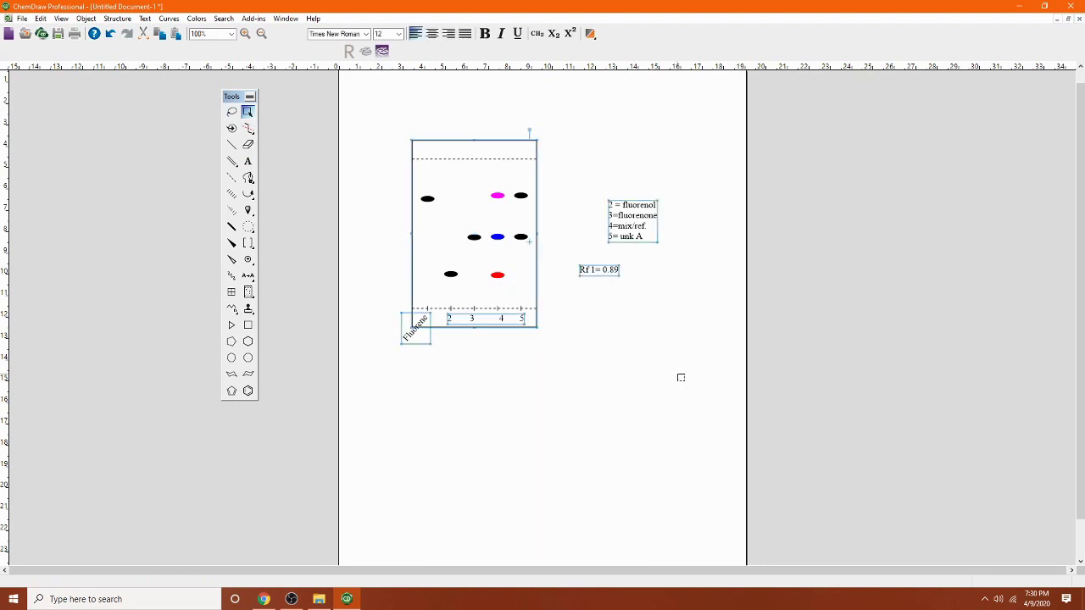